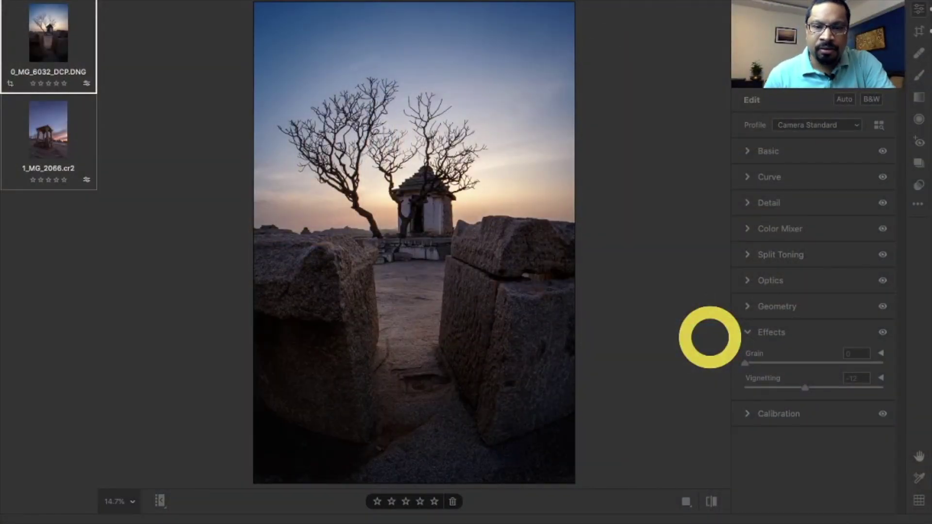
Step: Set the filmstrip orientation to horizontal
click(532, 248)
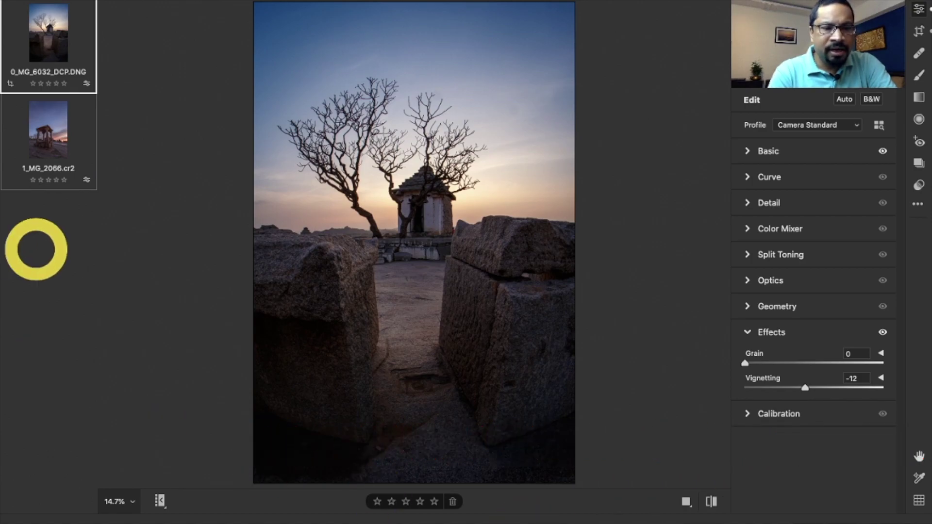
right_click(36, 249)
mouse_move(97, 453)
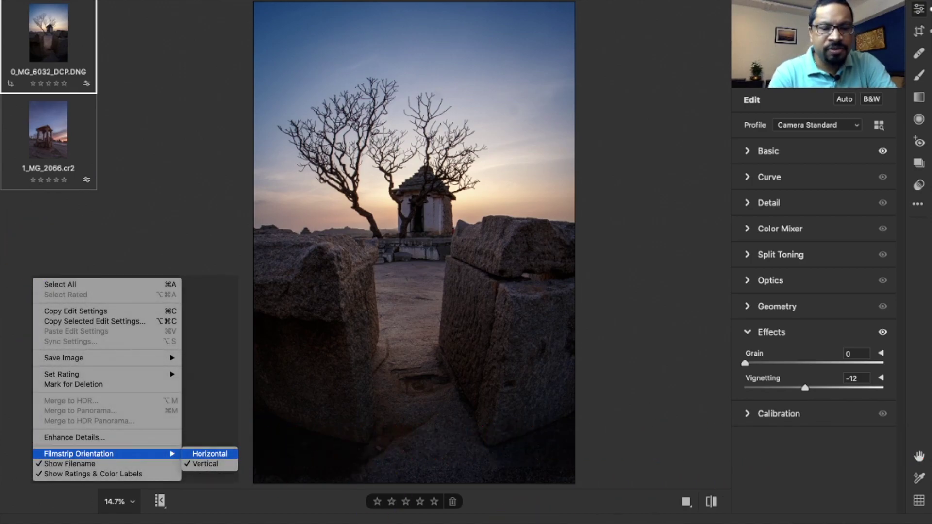
click(237, 466)
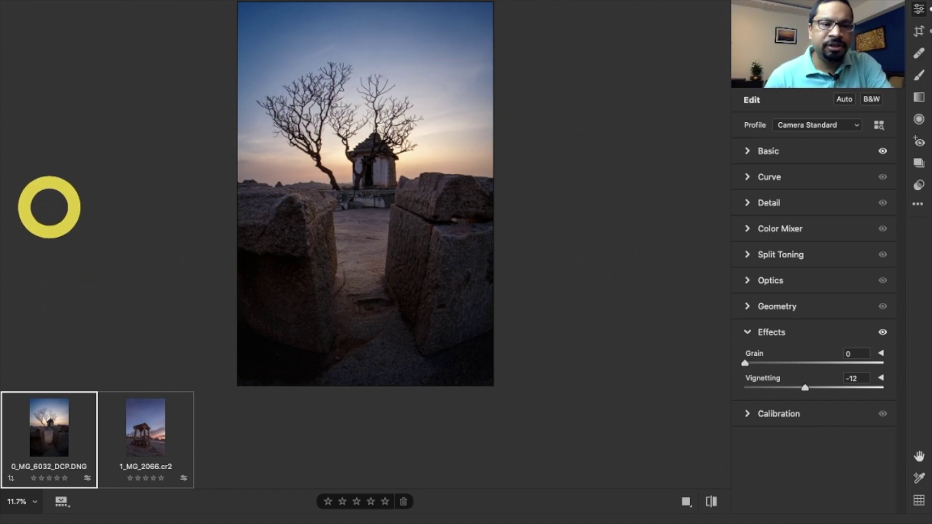
Step: Return the filmstrip orientation to vertical
right_click(49, 207)
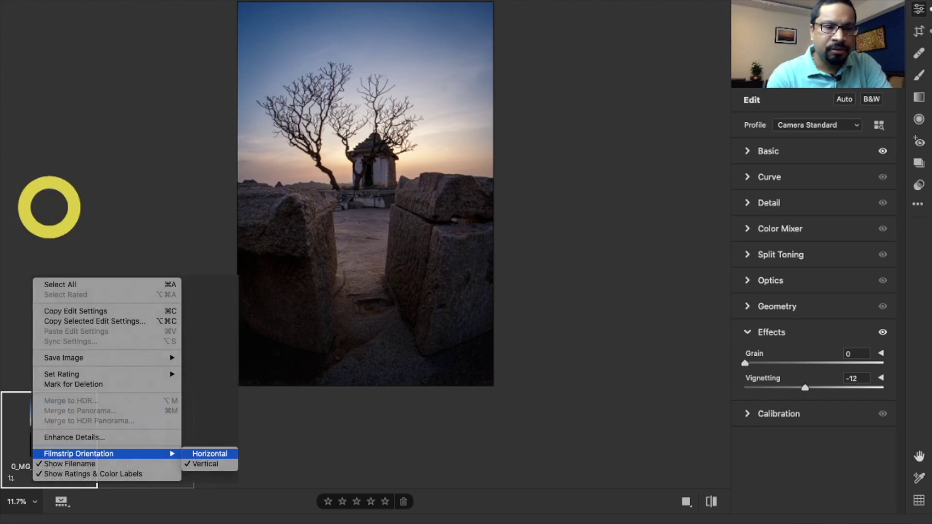
click(237, 453)
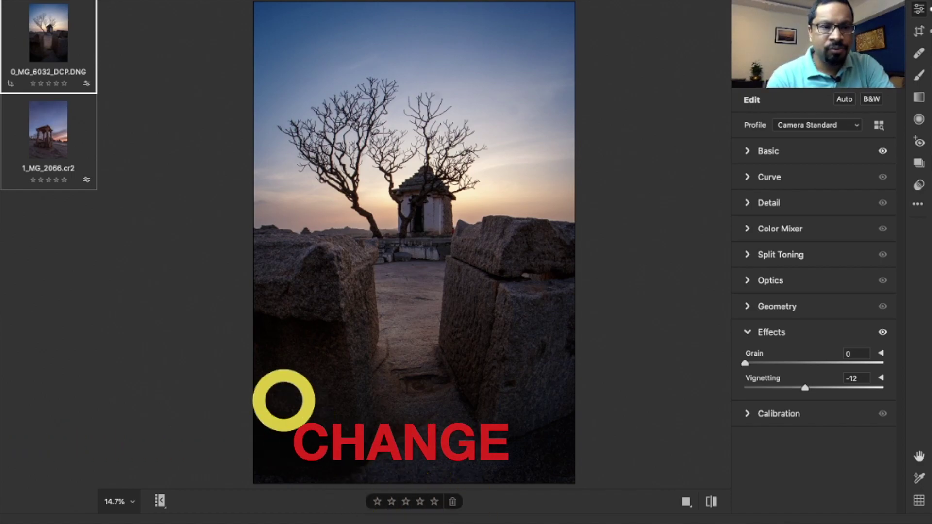
mouse_move(49, 89)
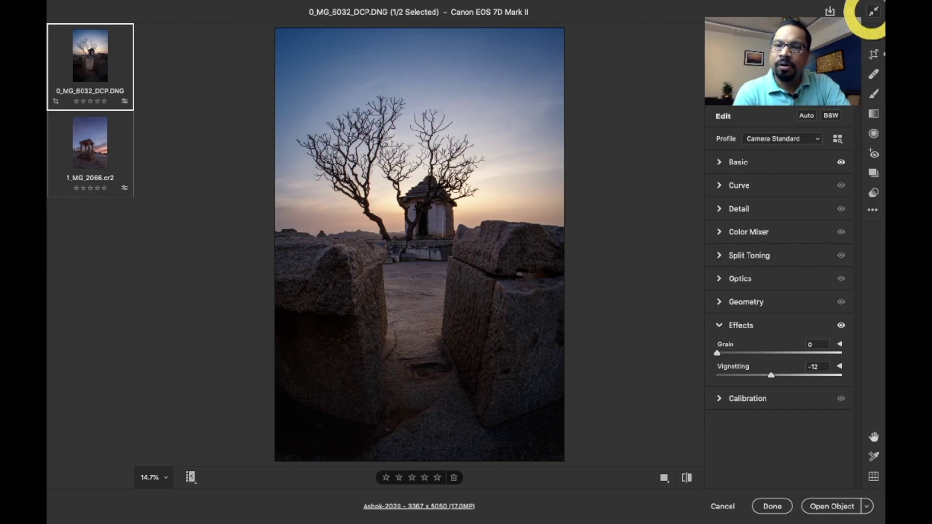
Step: Leave full-screen mode and return to it, and look at the preferences dialog
click(873, 12)
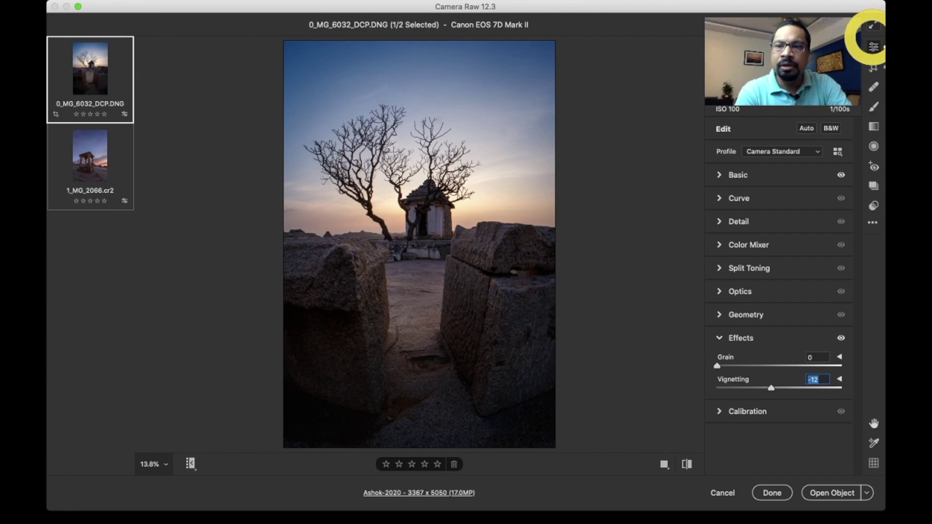
click(873, 25)
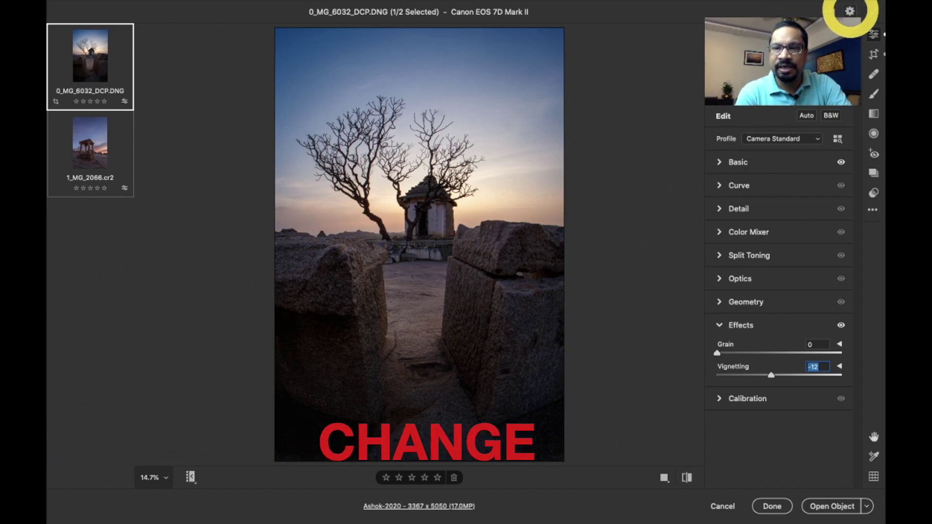
click(850, 11)
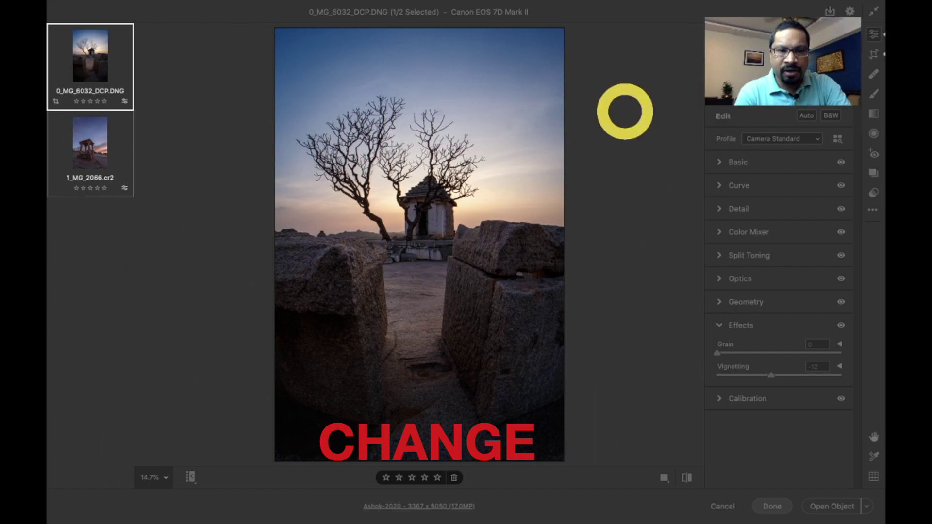
click(691, 120)
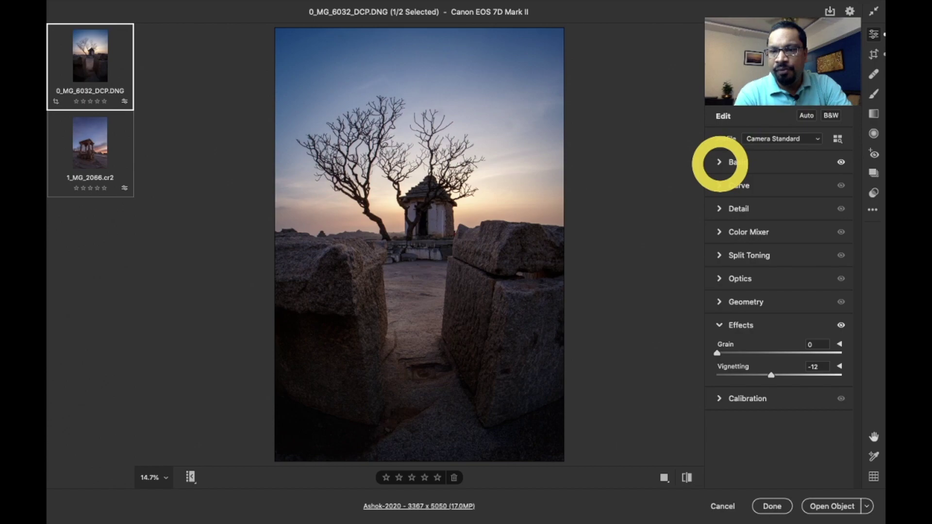
Step: Expand the Basic panel to view its adjustment sliders, and expand the Curve panel
click(719, 162)
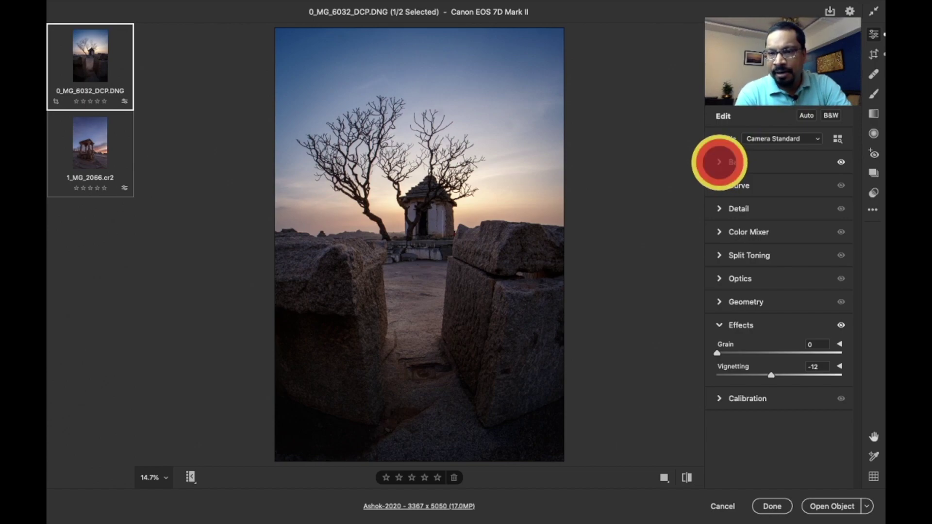
drag(855, 176, 859, 252)
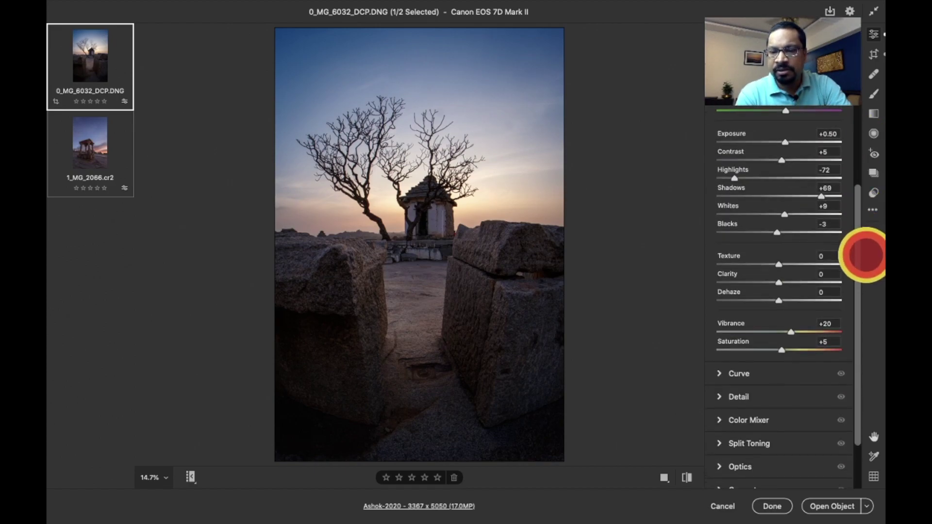
click(721, 374)
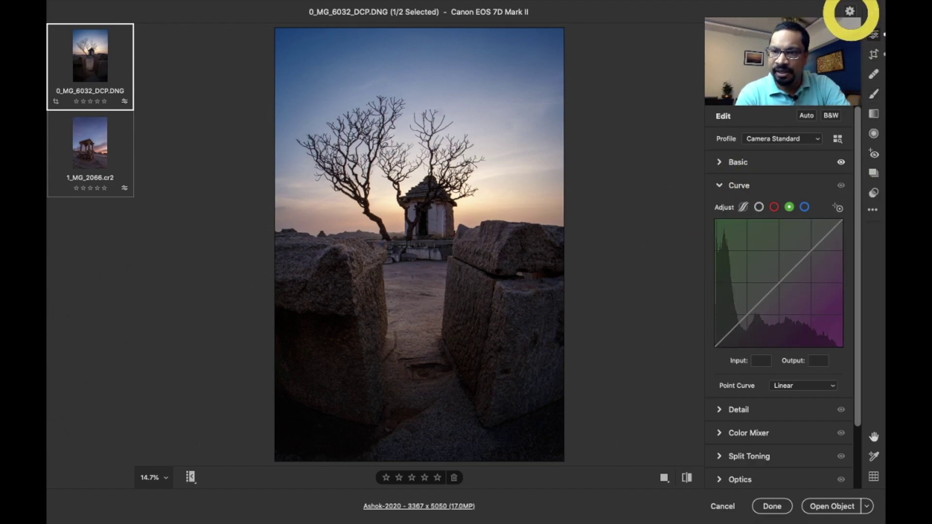
Step: Set the edit panel behavior to Responsive in the General preferences
click(850, 11)
click(430, 86)
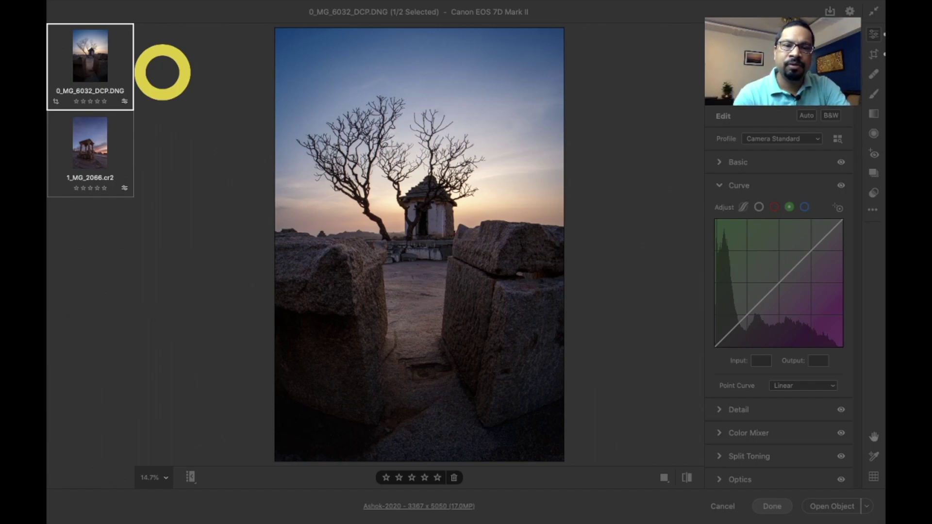
key(super+k)
click(427, 85)
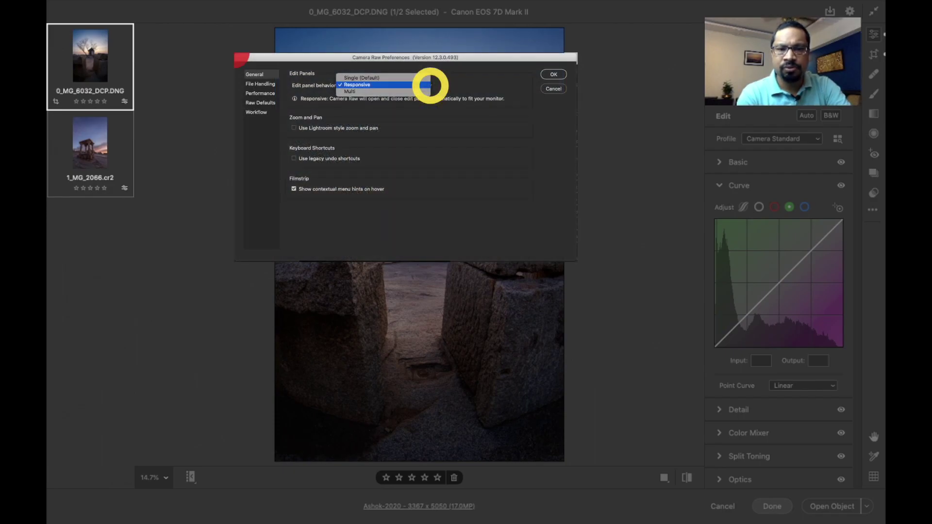
click(430, 86)
key(Return)
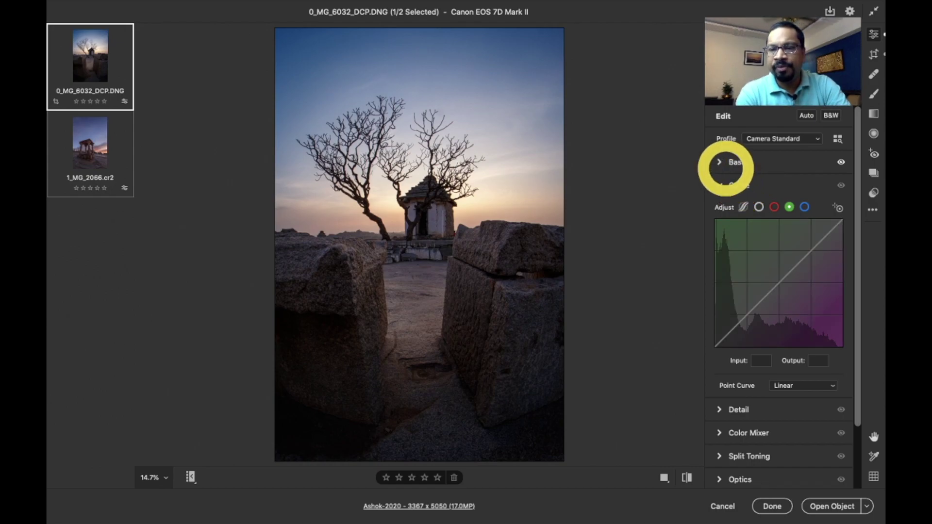
Step: Review the Basic panel's sliders and the Curve panel's parametric, red channel and green channel curves
click(721, 163)
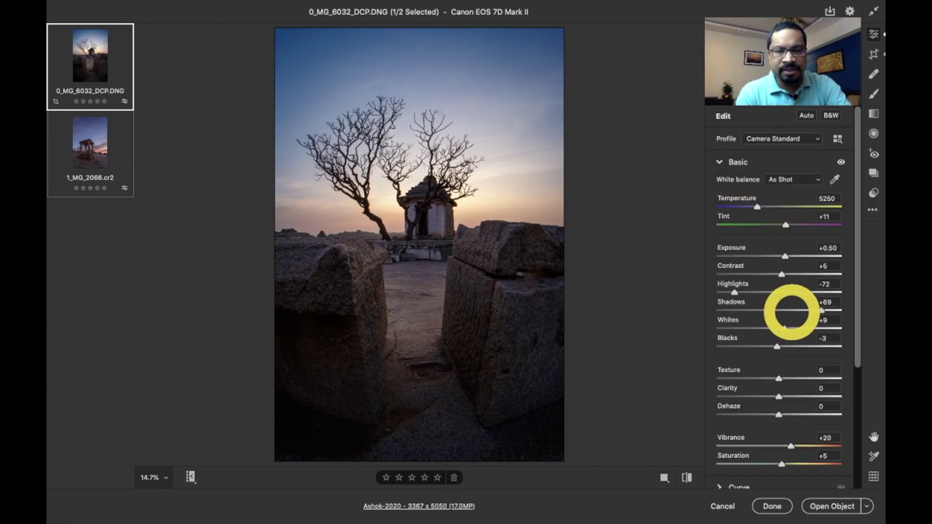
click(721, 163)
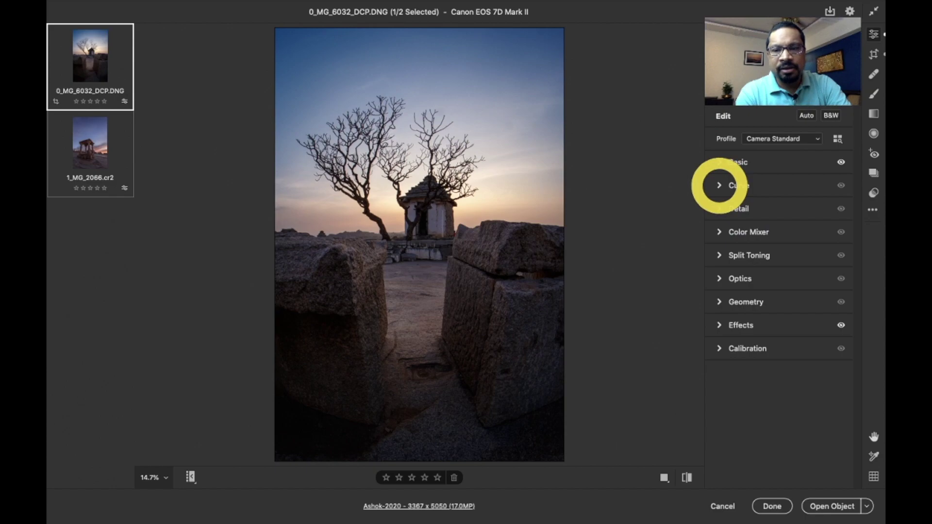
click(719, 185)
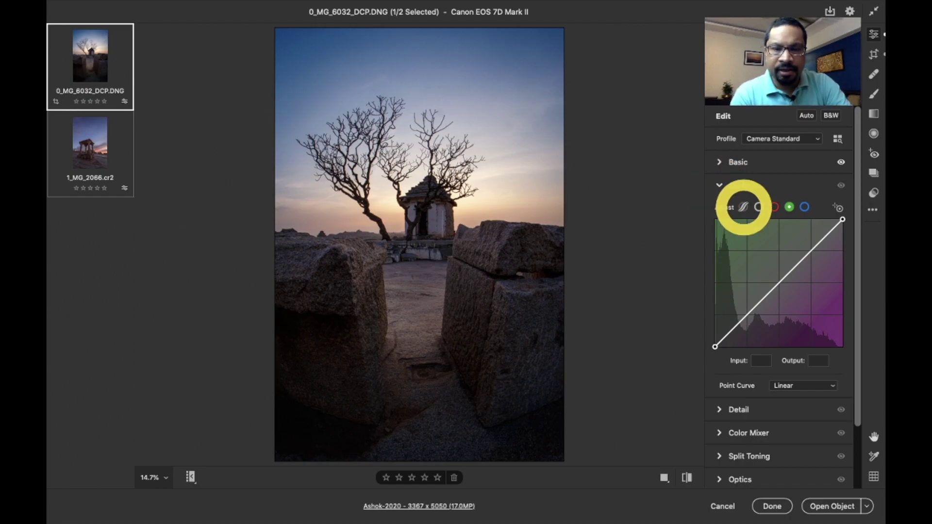
click(743, 208)
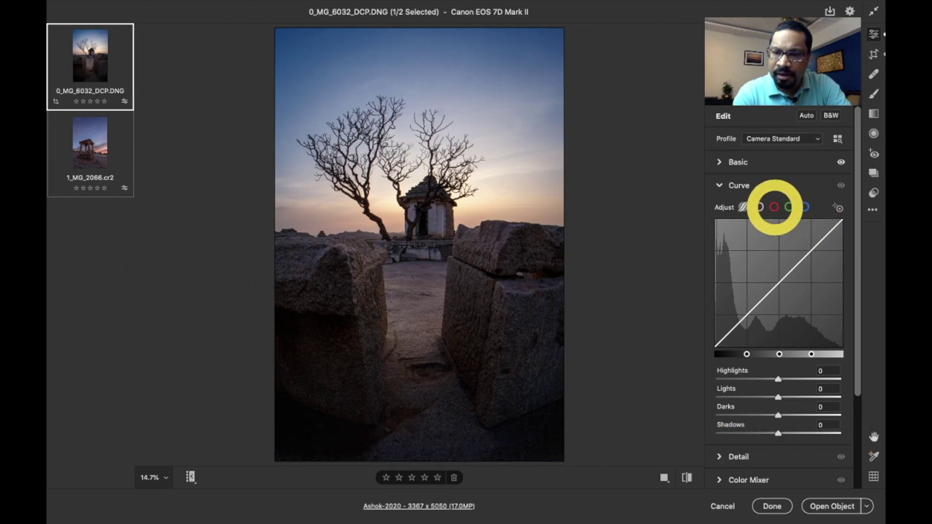
click(774, 207)
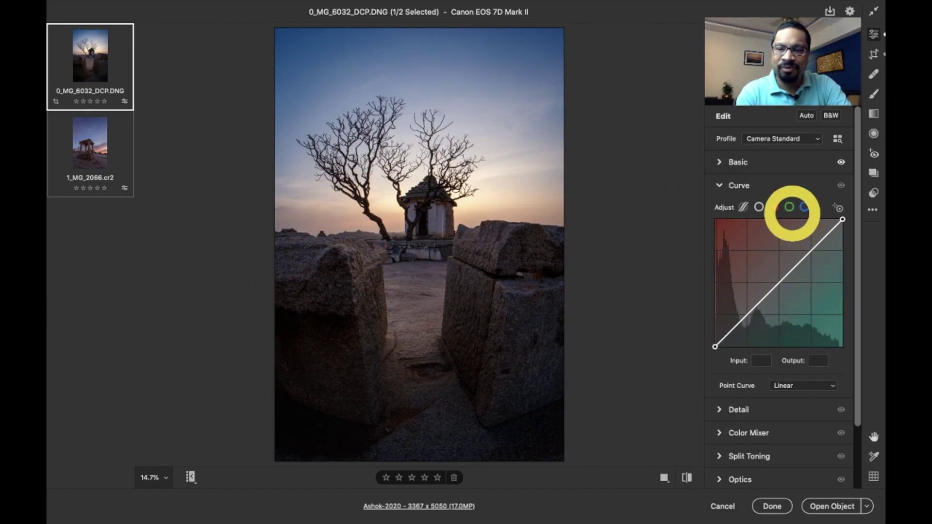
click(790, 208)
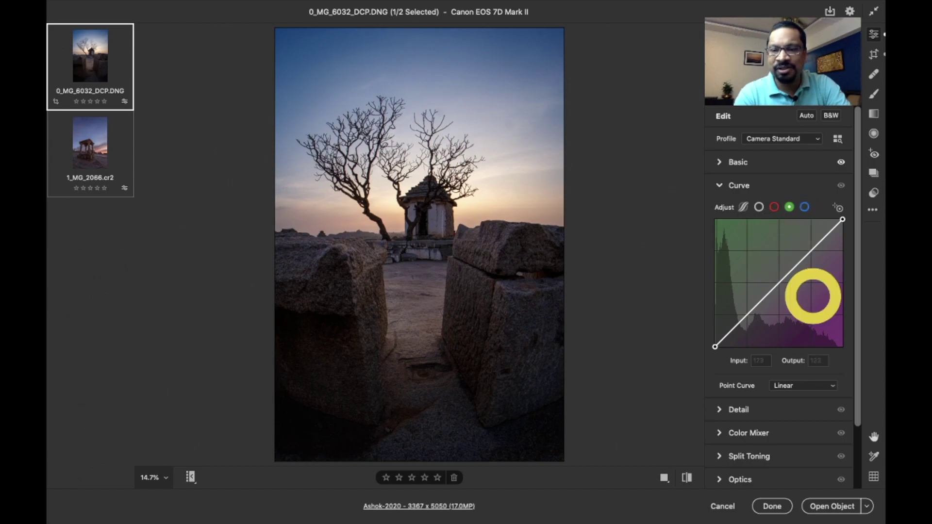
Step: Add two points to the blue channel curve, at input 64, output 60 and input 193, output 191
click(805, 208)
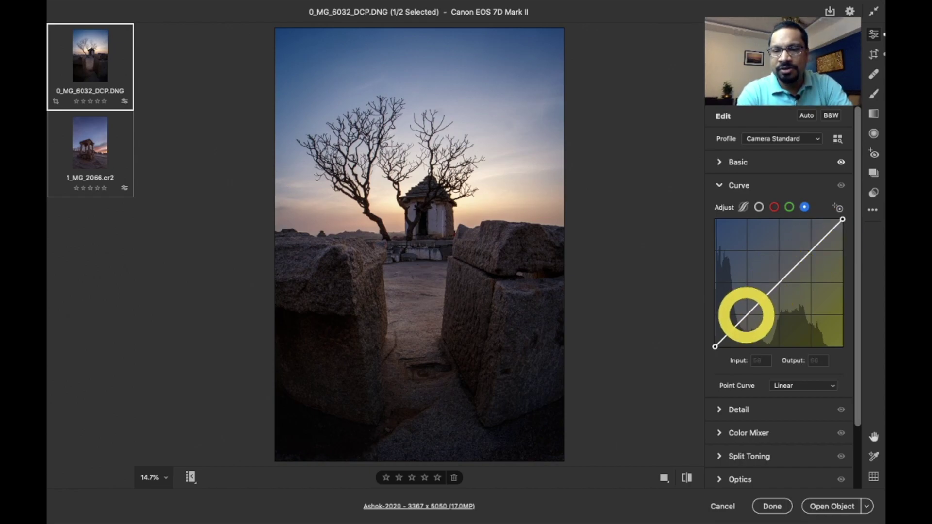
click(748, 315)
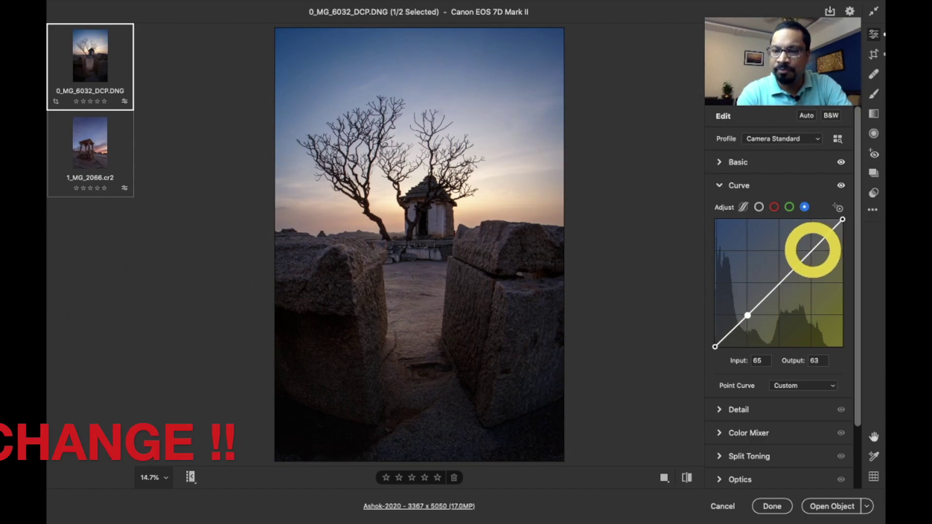
click(812, 252)
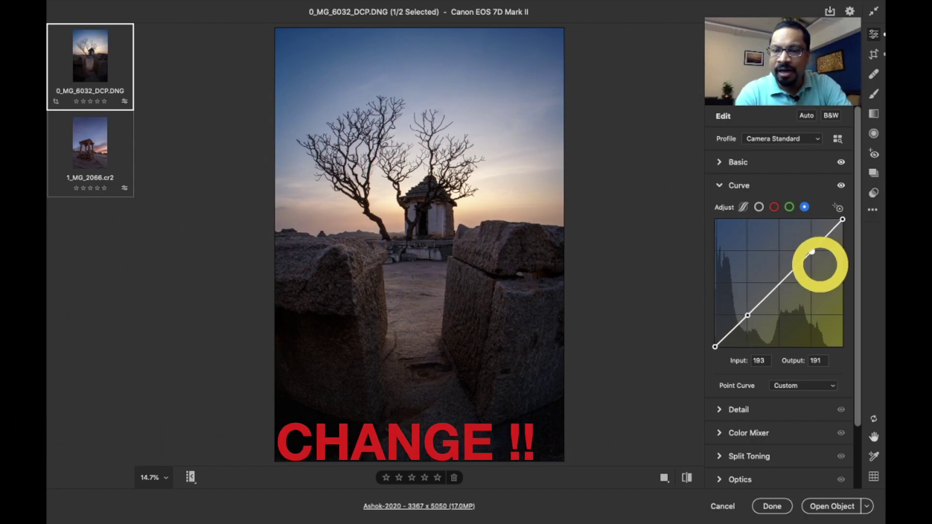
click(748, 314)
drag(748, 315, 747, 317)
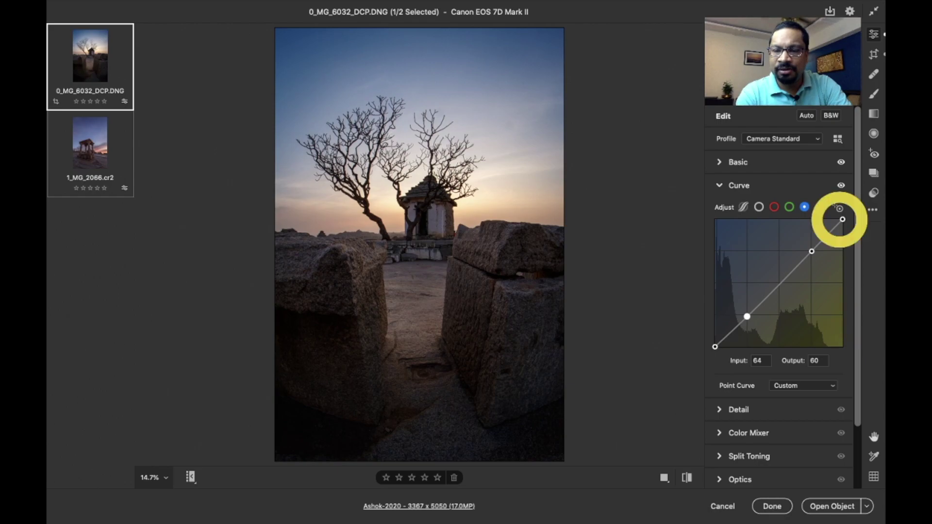
Step: Collapse the Curve panel and look at the sharpening and noise reduction settings in the Detail panel
drag(855, 322, 857, 350)
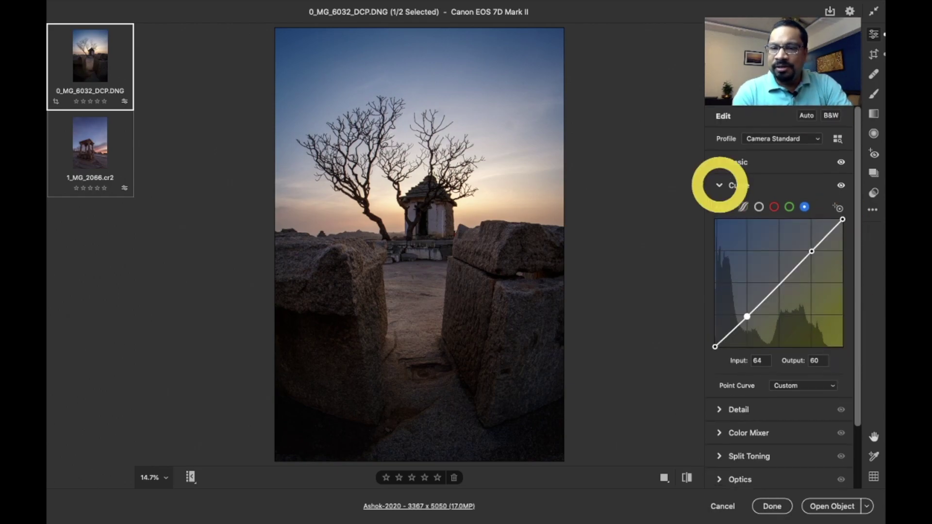
click(719, 185)
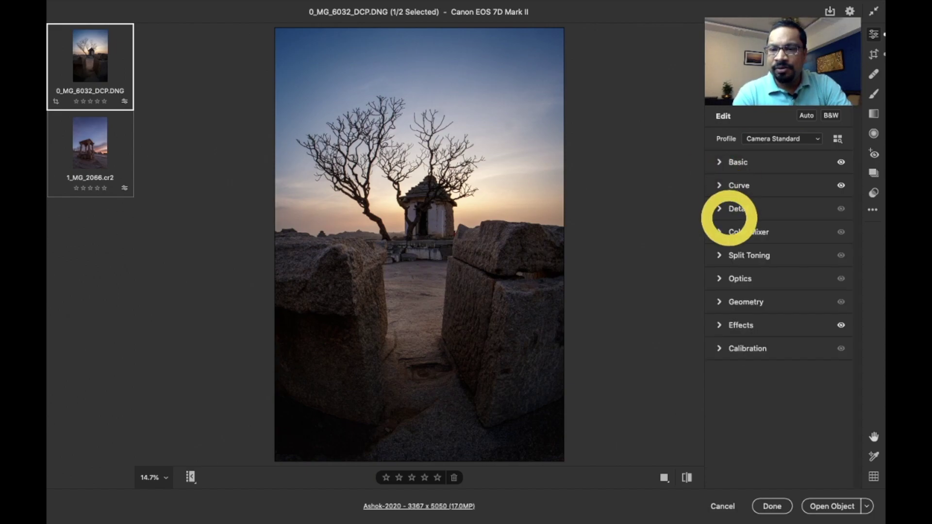
click(720, 208)
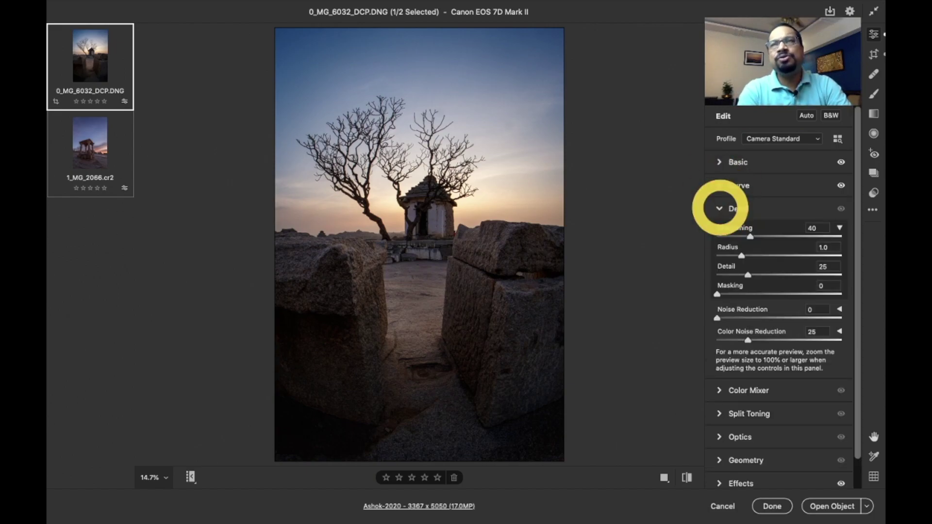
click(720, 209)
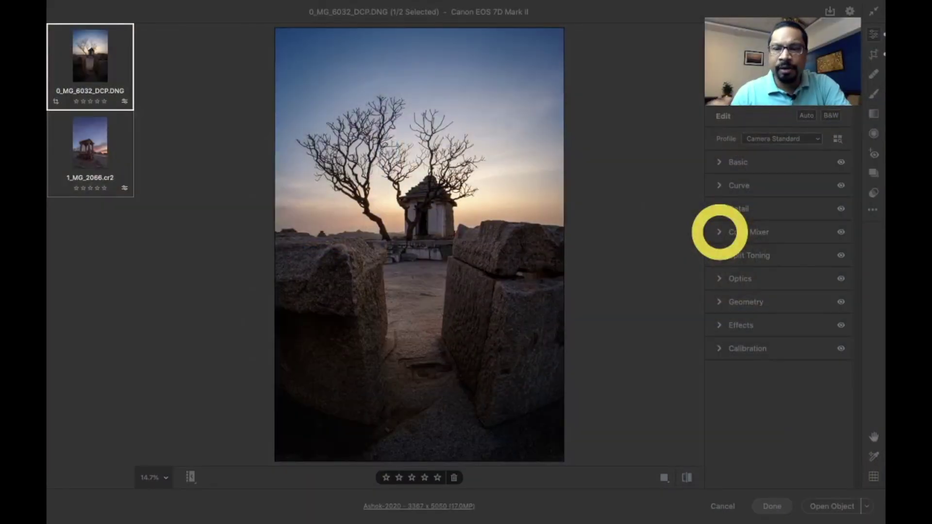
Step: Switch the Color Mixer's adjustment mode from HSL to Color and select the blues
click(720, 232)
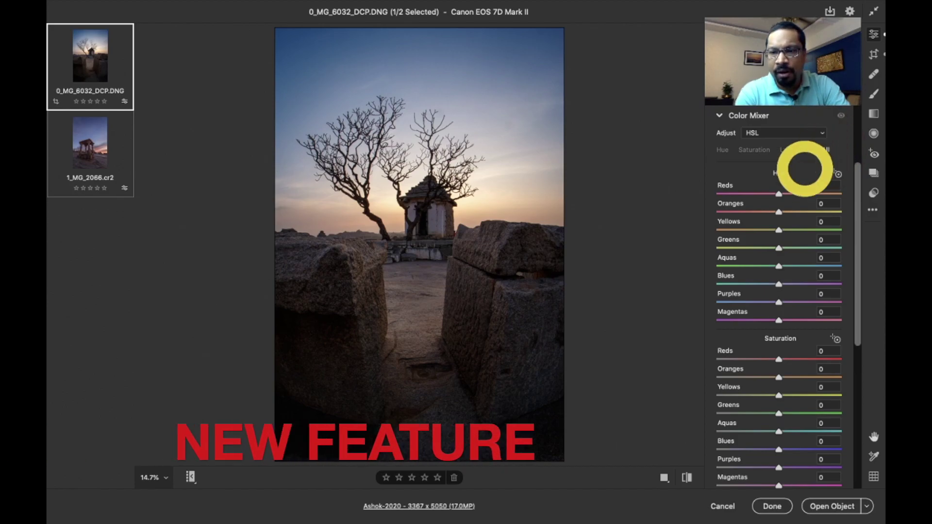
drag(858, 329, 857, 167)
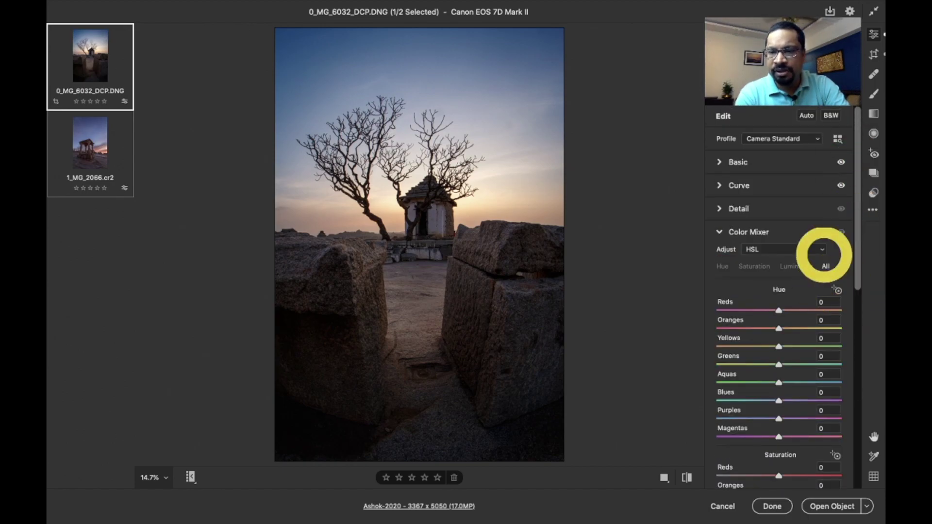
click(774, 251)
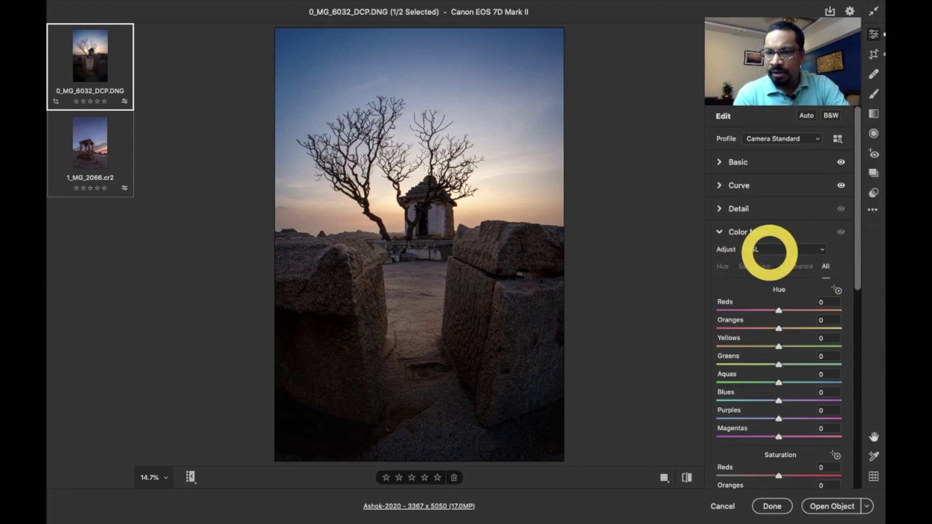
click(752, 258)
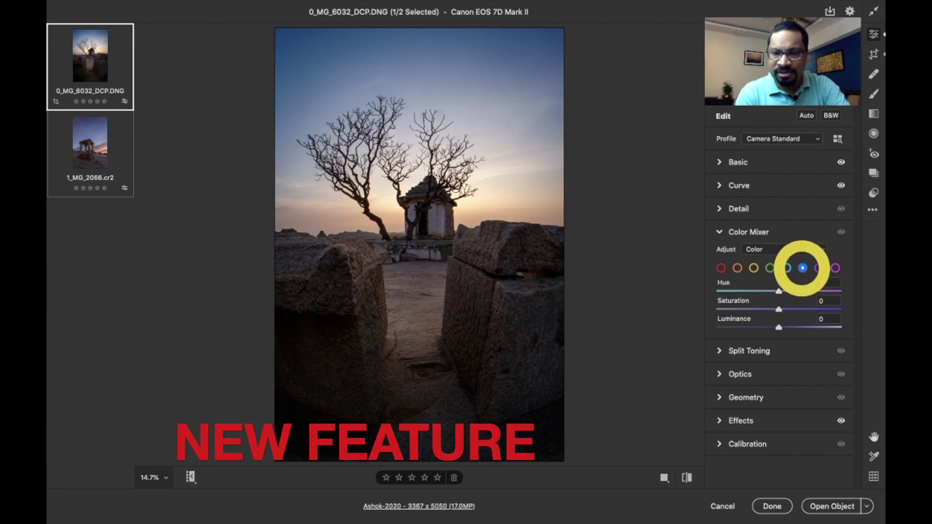
click(802, 268)
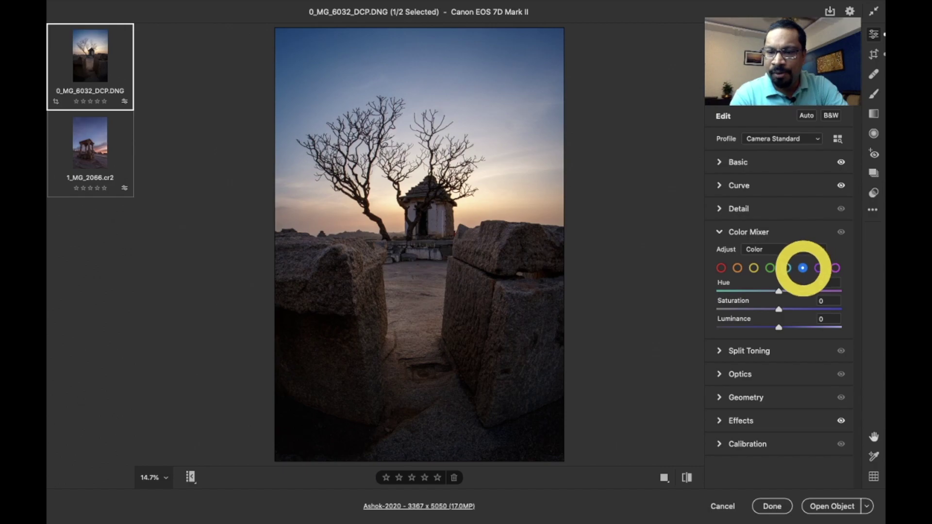
Step: Raise the saturation of the blues to +52 in the Color Mixer, and collapse the mixer
drag(779, 309, 812, 308)
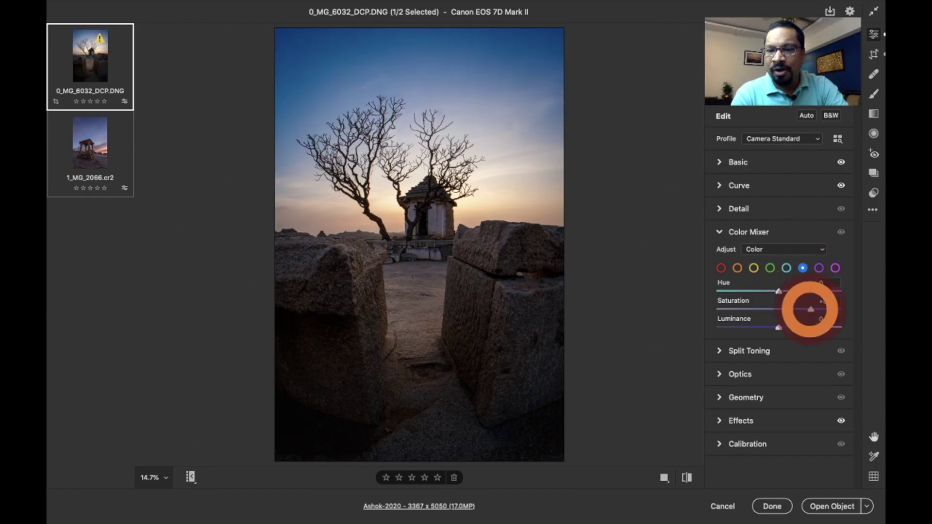
click(721, 233)
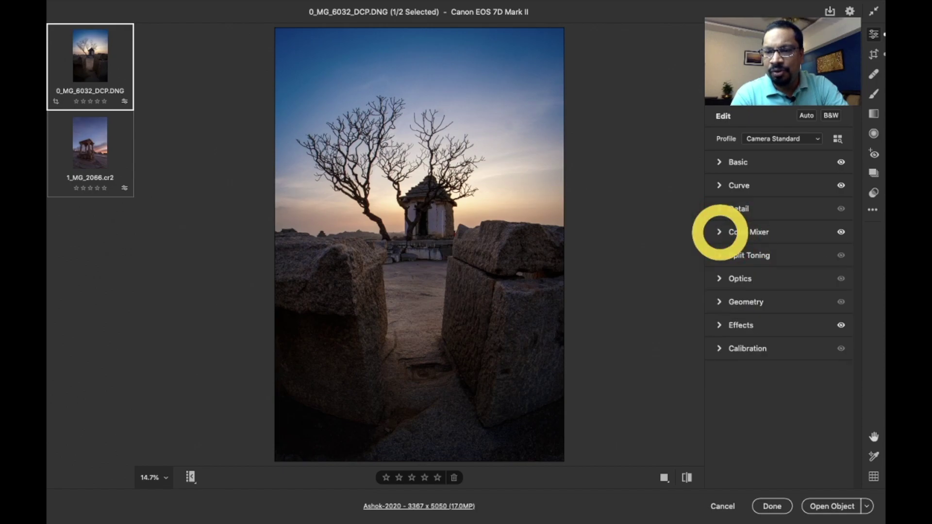
Step: Compare the Color Mixer's HSL and Color adjustment modes, leaving it on Color with the mixer collapsed
click(723, 232)
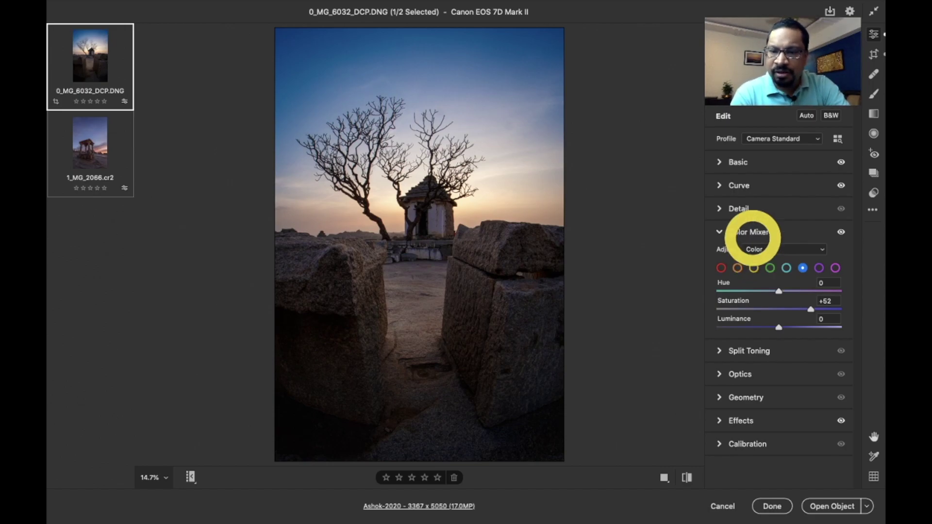
click(754, 249)
click(752, 238)
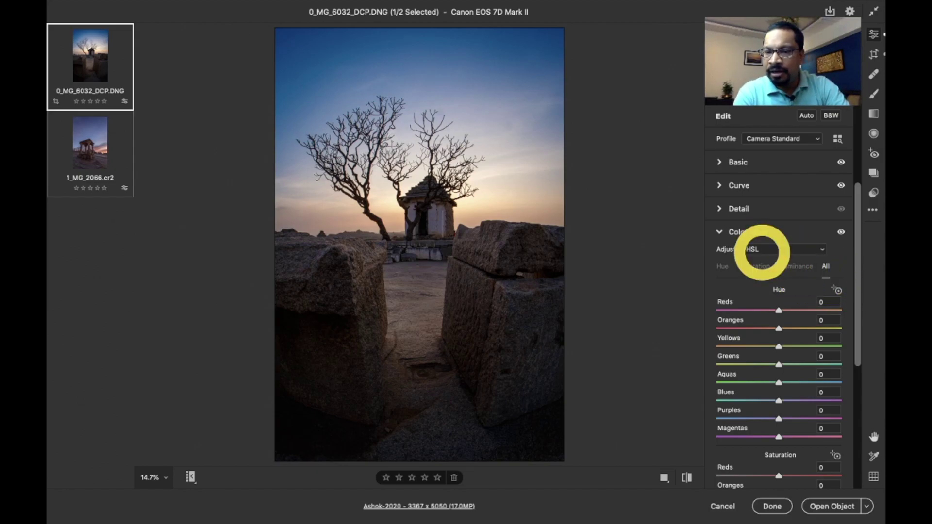
click(760, 249)
click(760, 258)
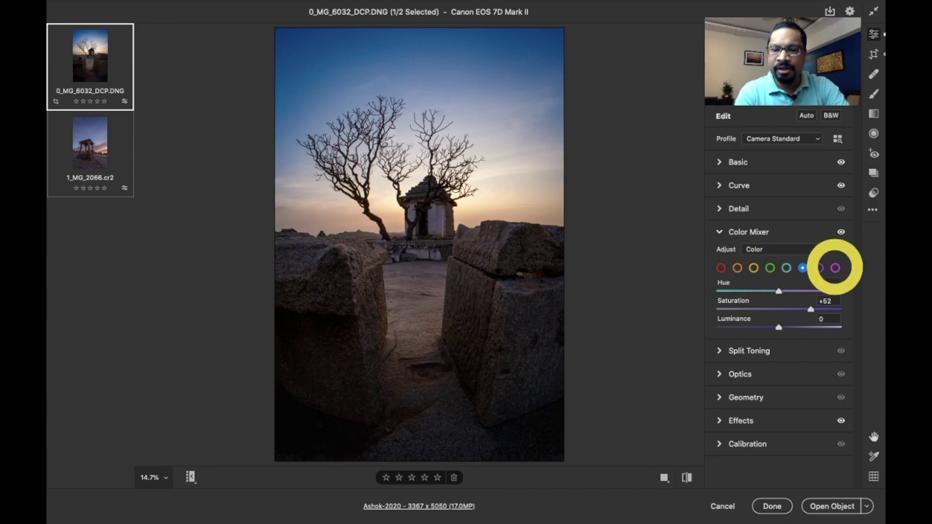
click(719, 232)
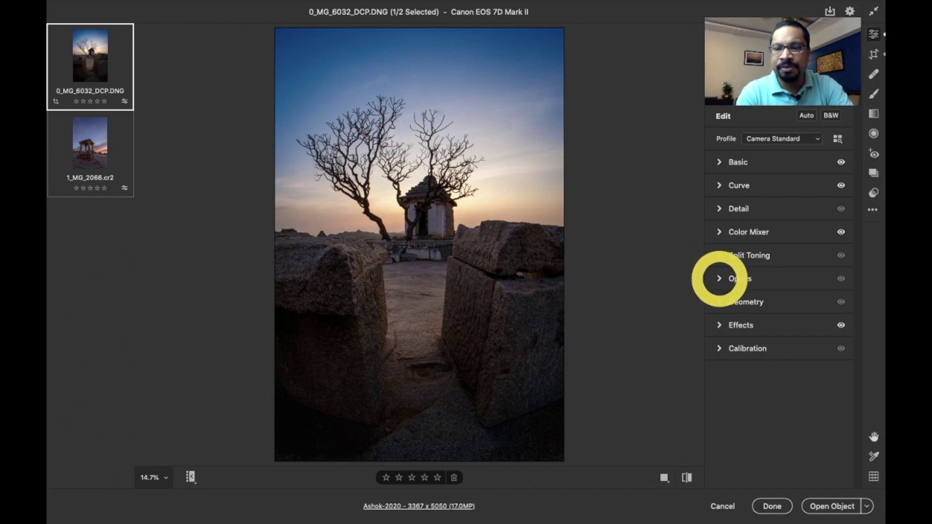
Step: Look over the Optics lens profile corrections and the Geometry panel's Upright and manual transformation settings
click(719, 279)
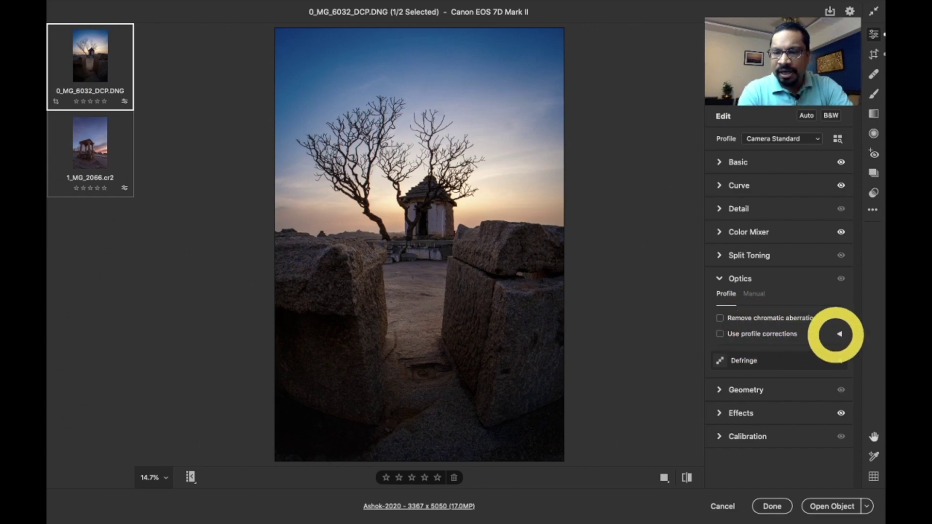
click(840, 334)
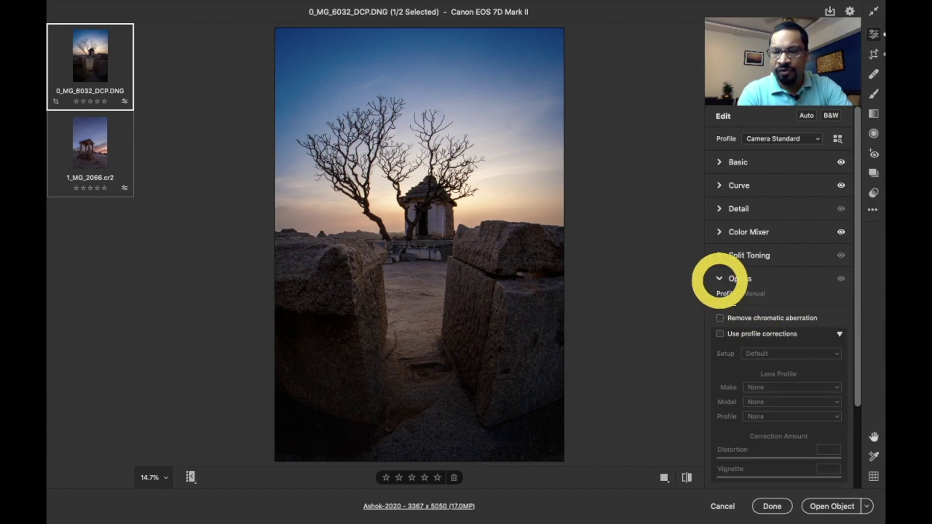
click(719, 280)
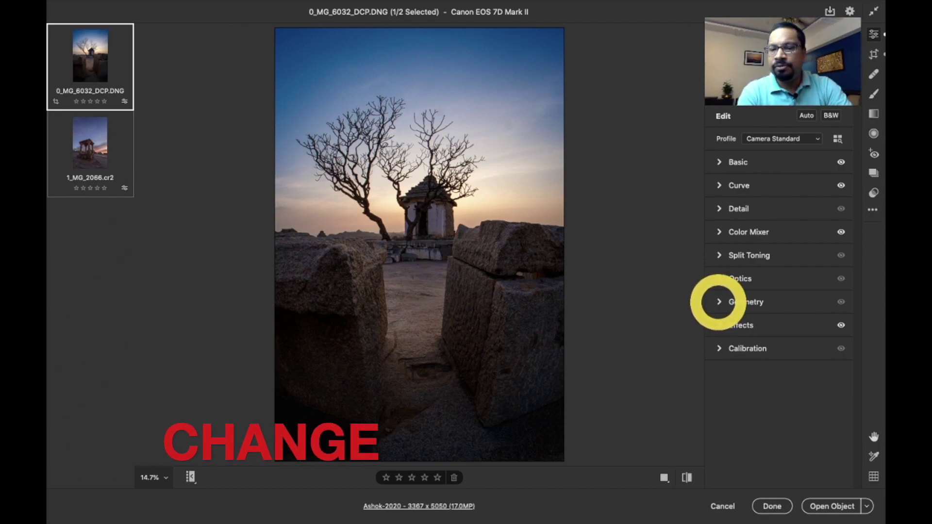
click(719, 302)
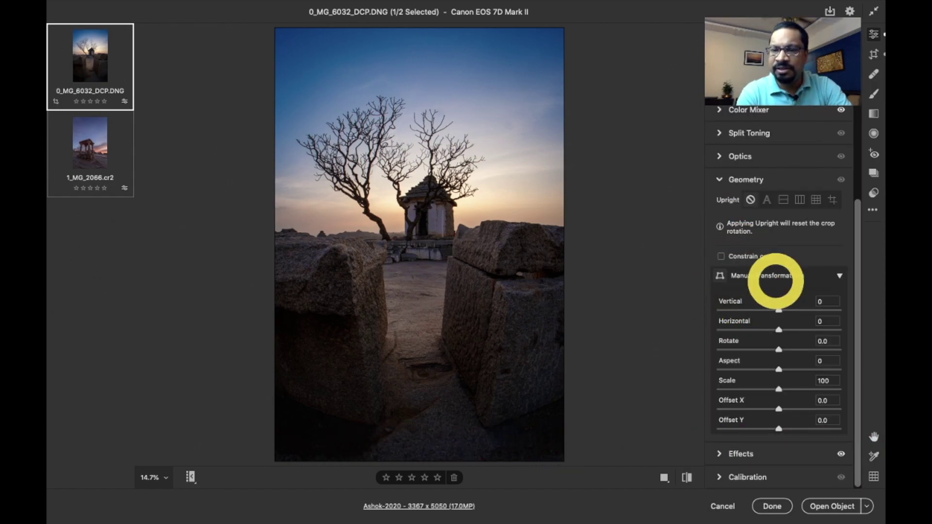
click(720, 180)
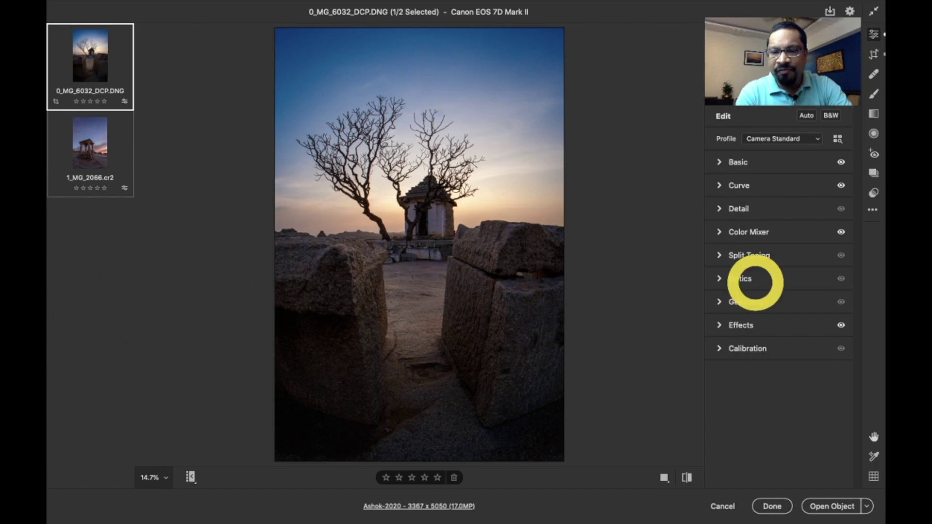
Step: Look over the grain and vignetting settings in Effects and the primary color settings in Calibration
click(721, 326)
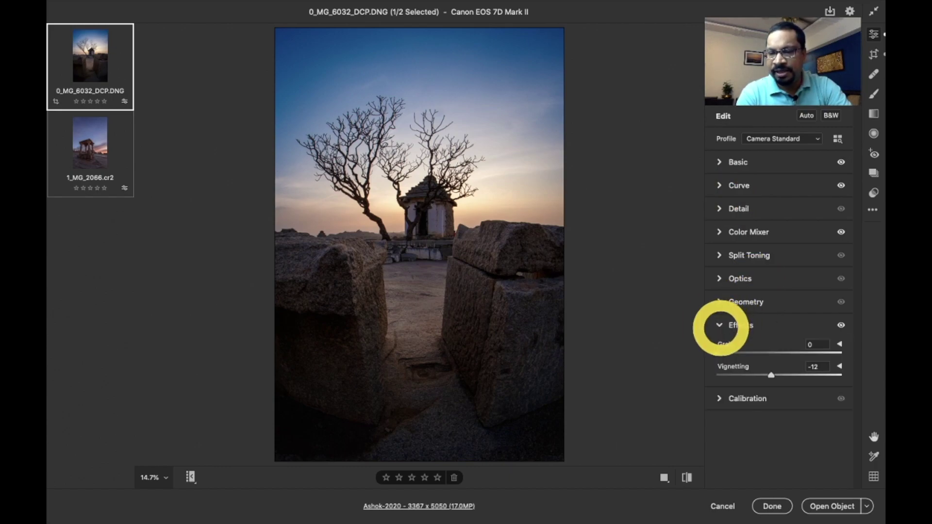
click(719, 324)
click(718, 347)
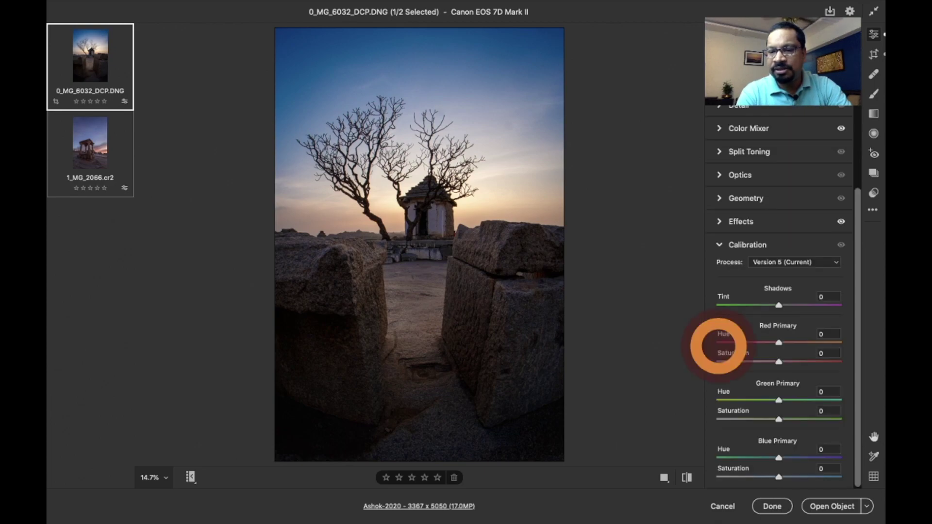
click(719, 245)
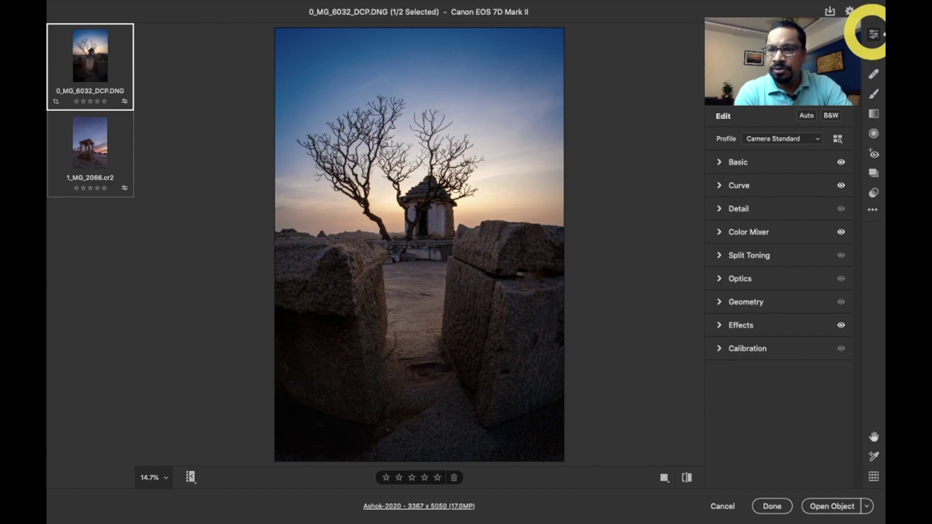
Step: Paint an adjustment brush mask across the sky above the tree, and return to the Edit panel
click(873, 94)
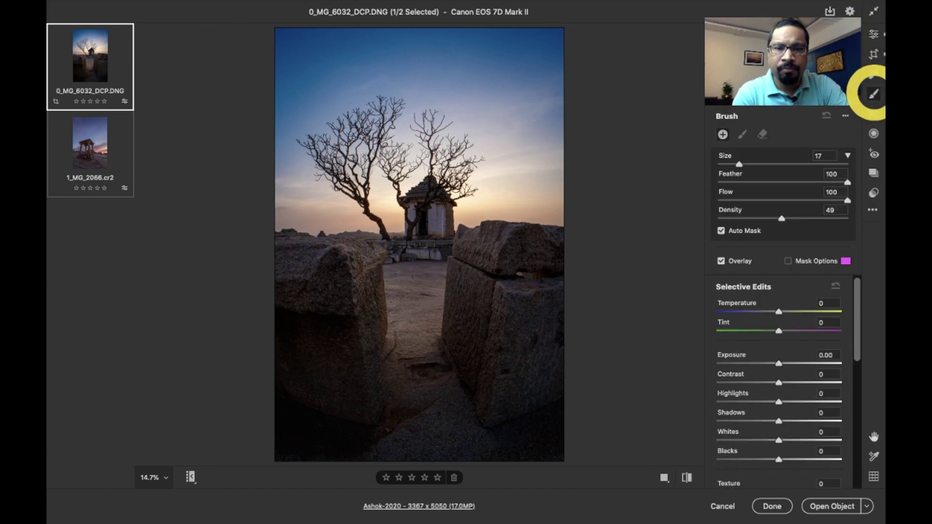
mouse_move(328, 77)
mouse_down()
mouse_move(439, 70)
mouse_move(536, 81)
mouse_move(328, 69)
mouse_up()
mouse_move(308, 78)
mouse_down()
mouse_move(513, 97)
mouse_move(536, 108)
mouse_up()
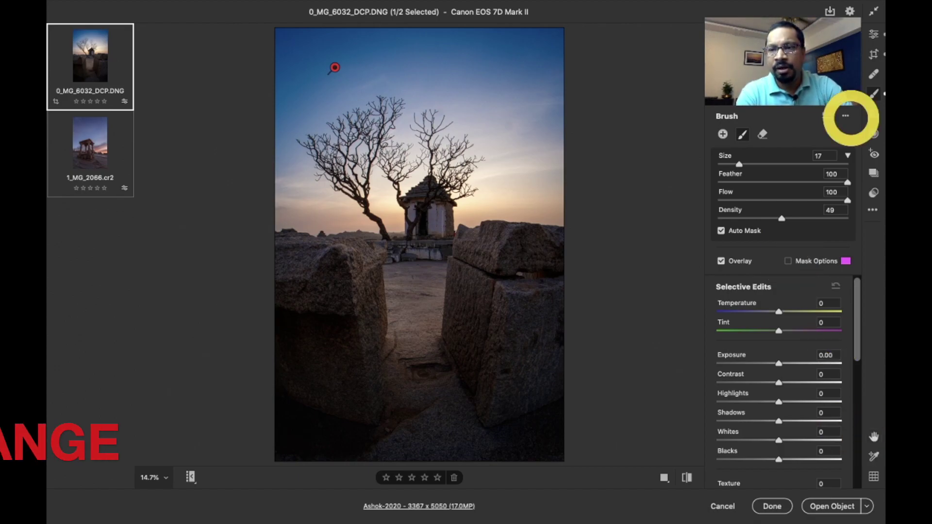
click(873, 34)
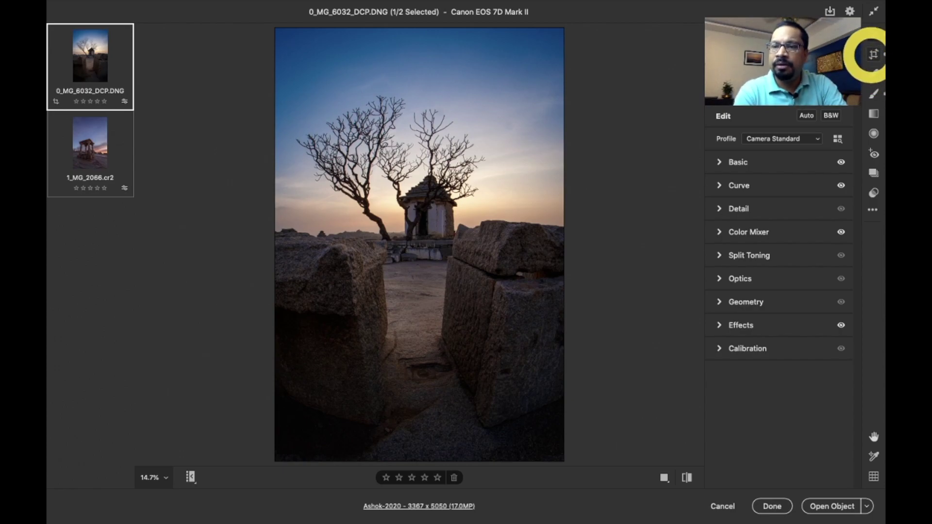
Step: Review the crop's aspect ratio options and set the crop's straightening angle to 0.45
click(873, 55)
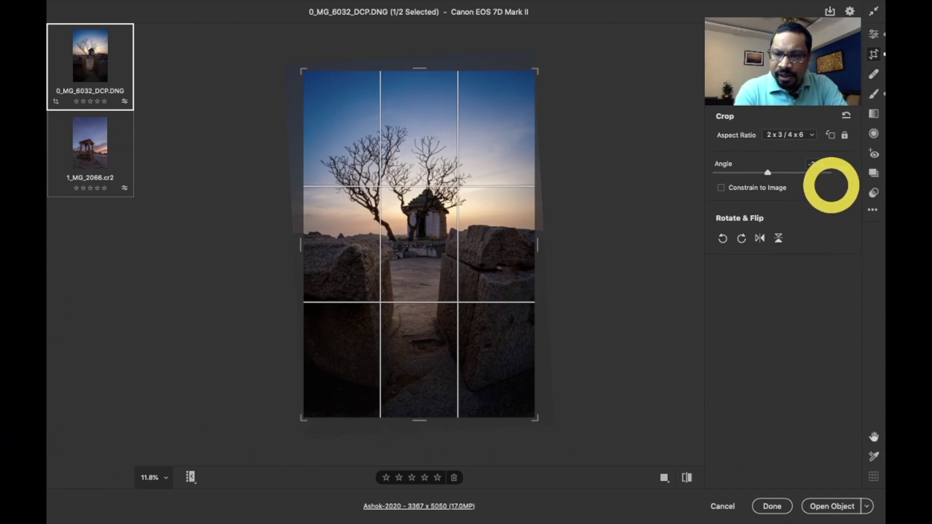
click(845, 167)
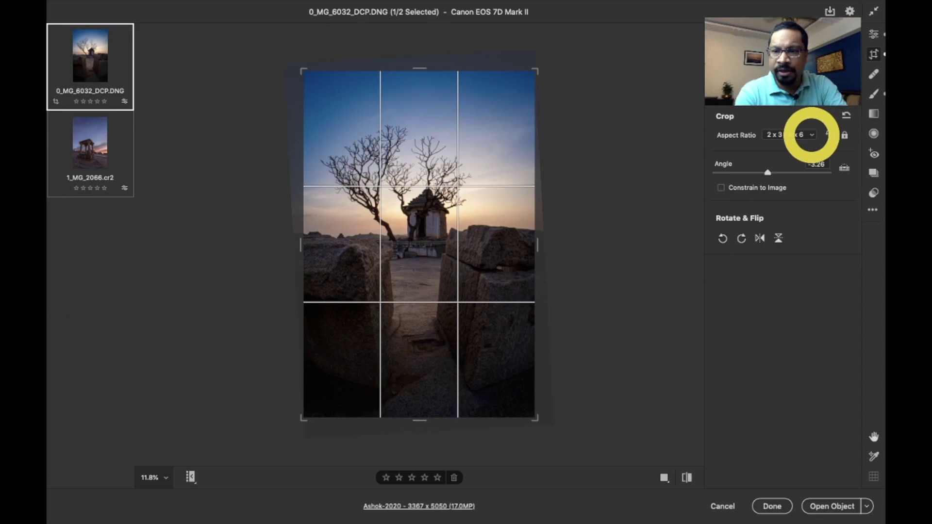
click(811, 134)
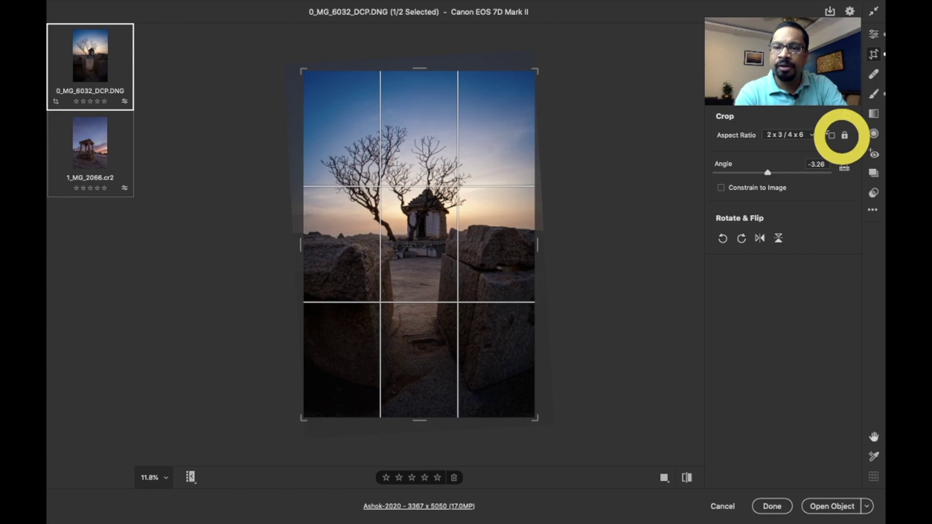
mouse_move(769, 171)
mouse_down()
mouse_move(782, 171)
mouse_move(773, 172)
mouse_up()
click(844, 168)
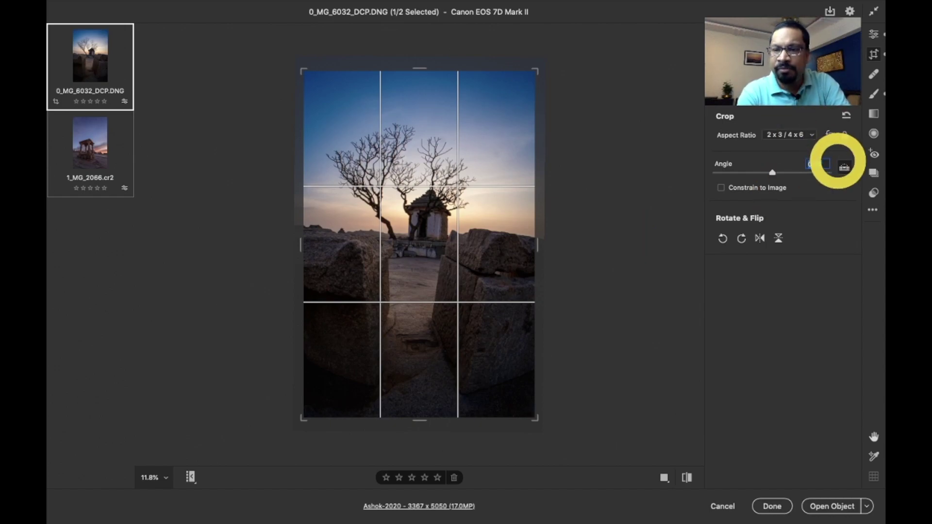
text(0.45)
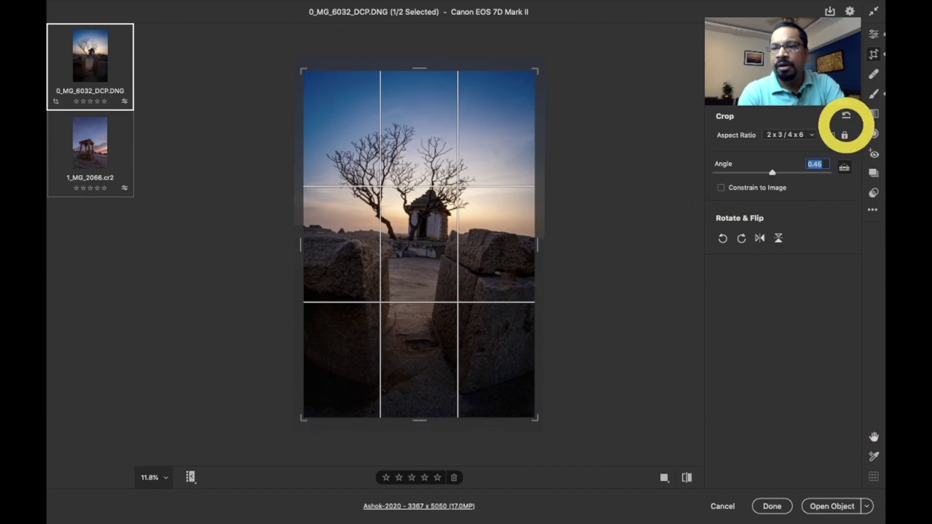
Step: Display the adjustment brush's mask in magenta and paint it over the rest of the upper sky
click(873, 95)
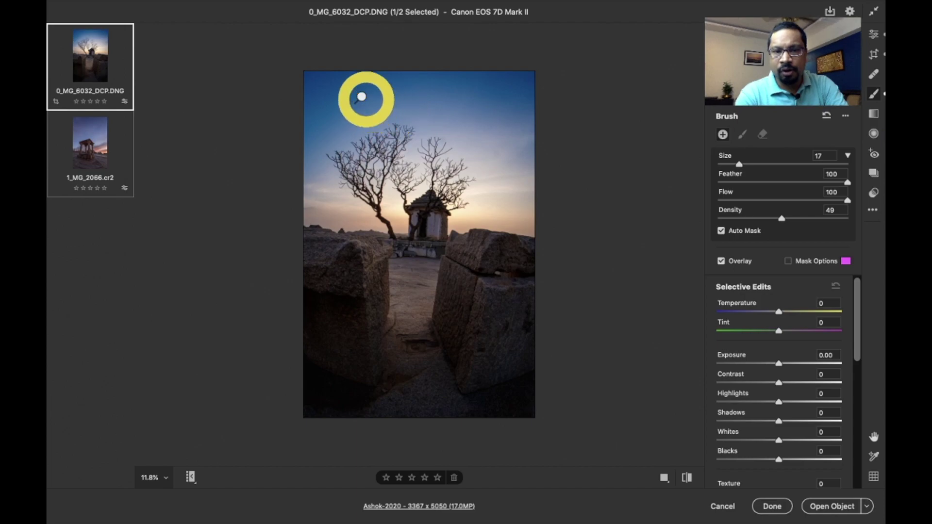
click(362, 97)
click(788, 261)
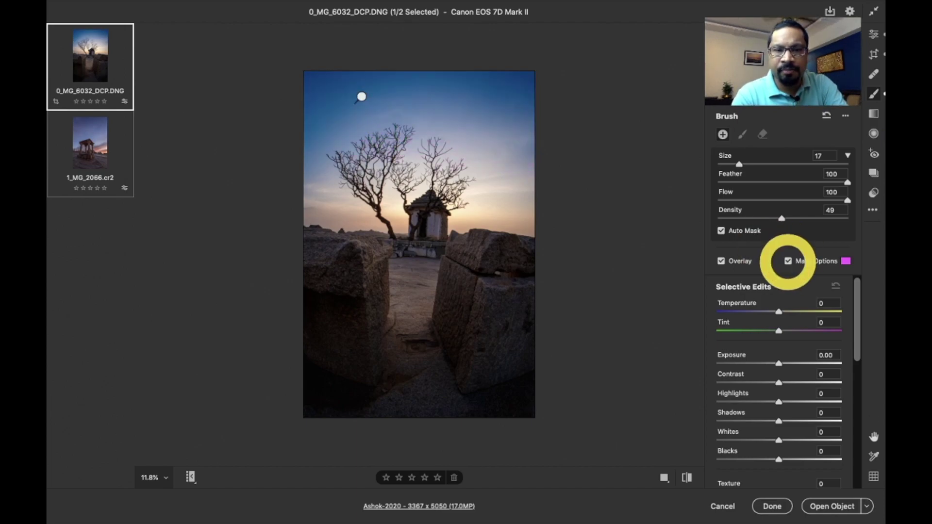
click(363, 96)
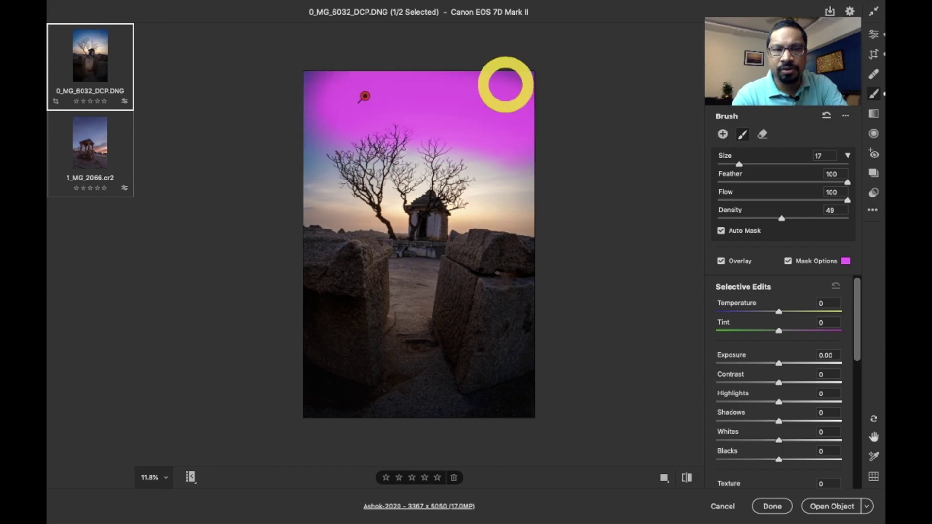
mouse_move(313, 92)
mouse_down()
mouse_move(313, 125)
mouse_move(339, 142)
mouse_move(494, 153)
mouse_move(531, 68)
mouse_up()
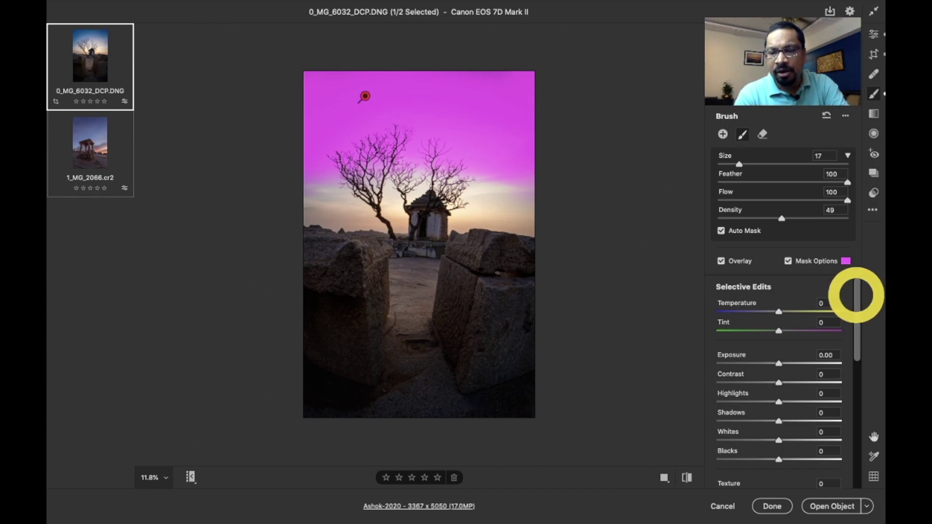
Step: Look through the brush's selective edit sliders down to Hue, and hide the painted mask
drag(857, 295, 857, 314)
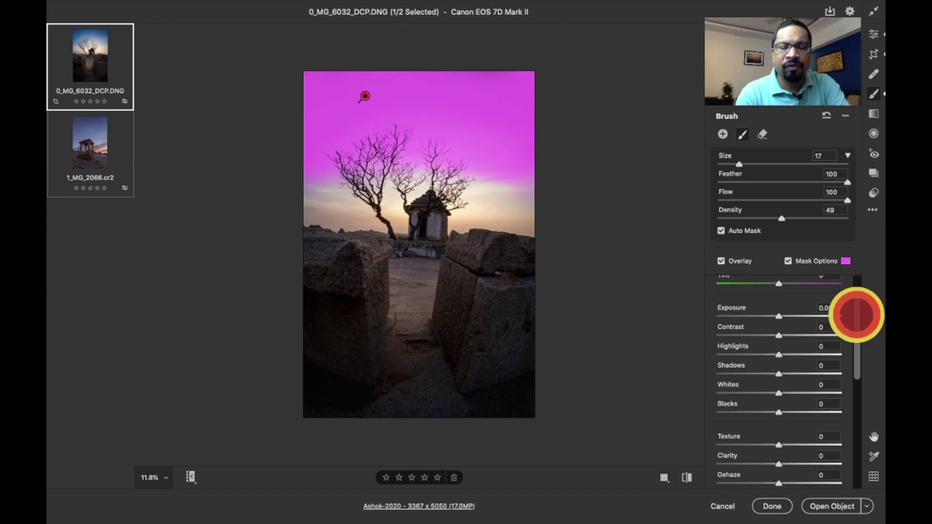
drag(857, 315, 857, 282)
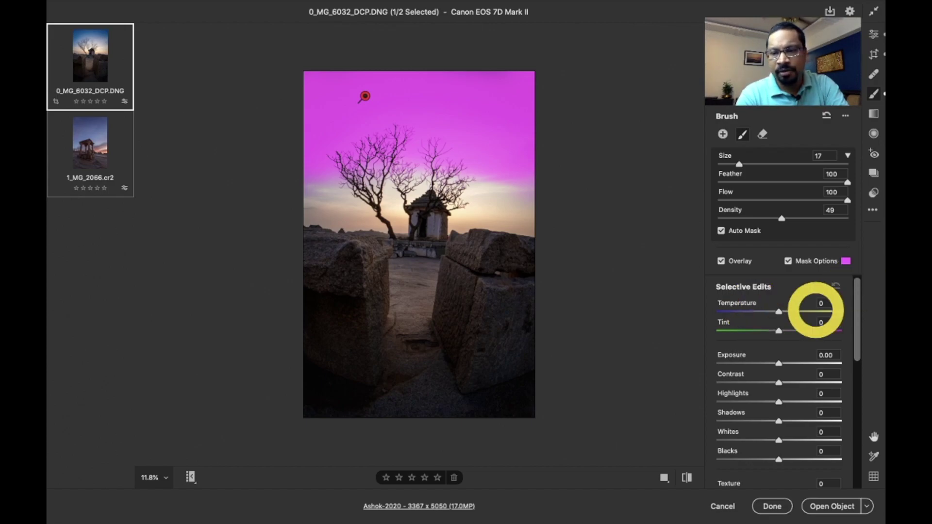
drag(857, 311, 854, 374)
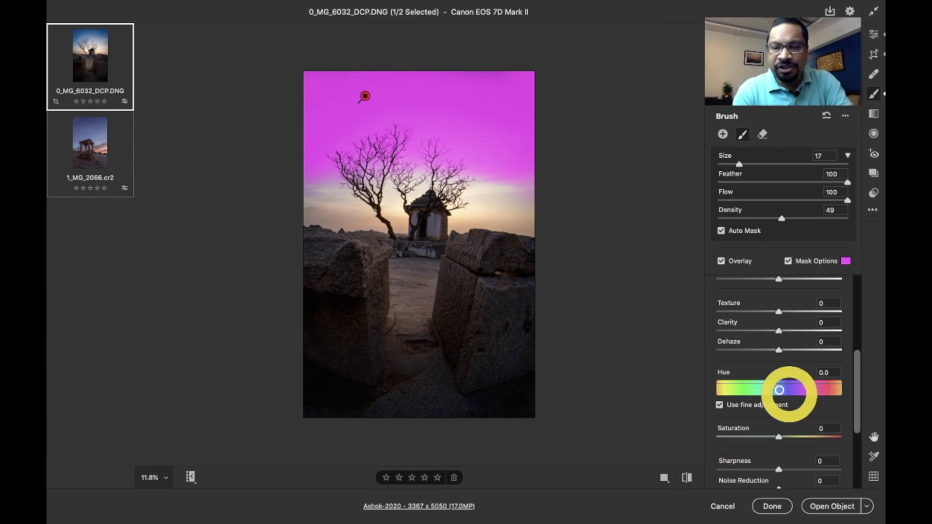
click(787, 262)
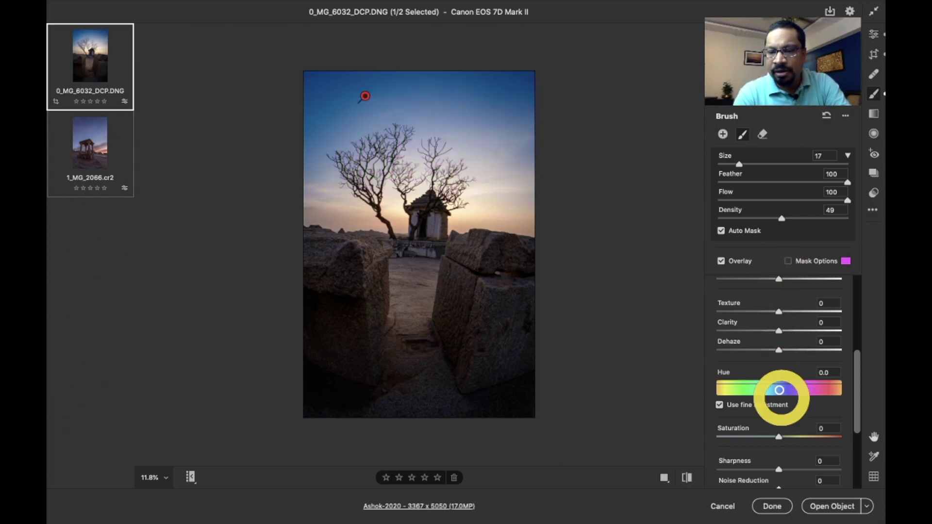
Step: Shift the sky brush's hue to +1.6 with fine adjustment, and to -0.2 with fine adjustment turned off
drag(779, 390, 788, 391)
click(787, 391)
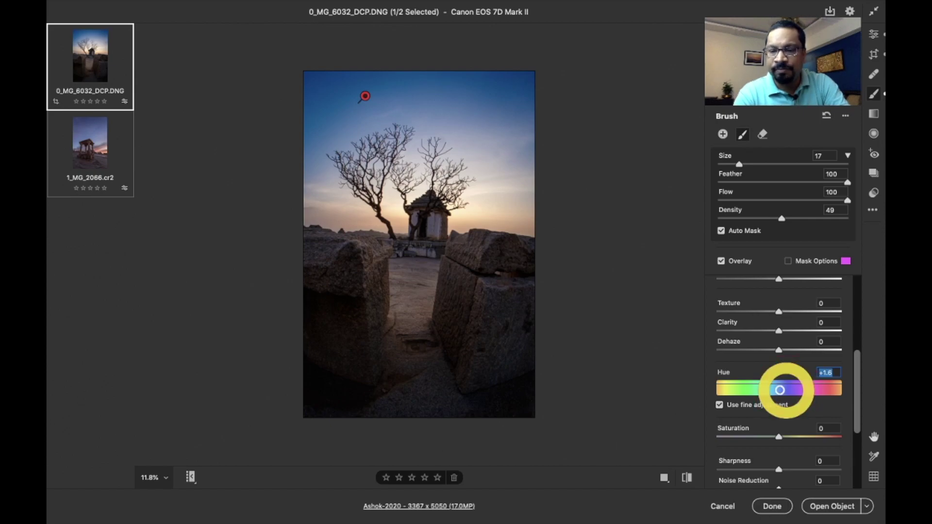
click(719, 404)
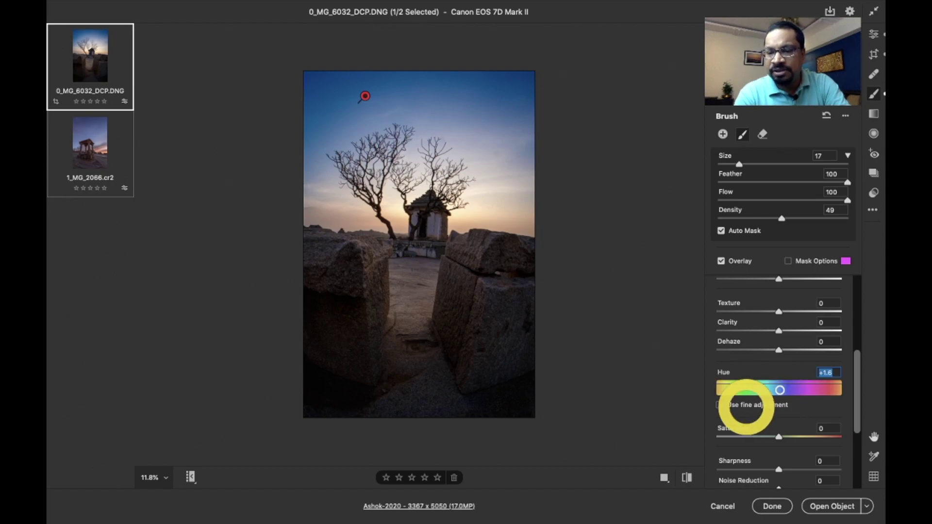
drag(777, 389, 779, 390)
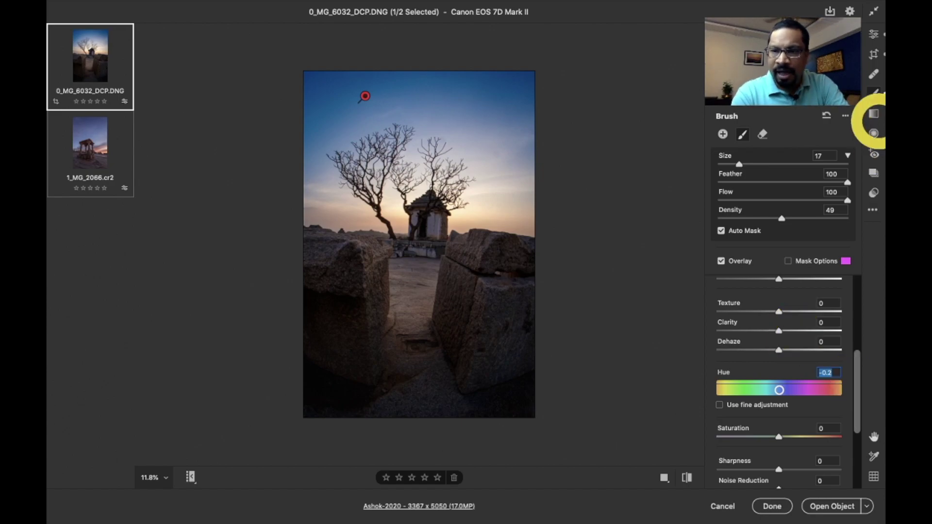
Step: Look over the Graduated Filter's selective edits, try its sliders and reset all the selective edits
click(873, 114)
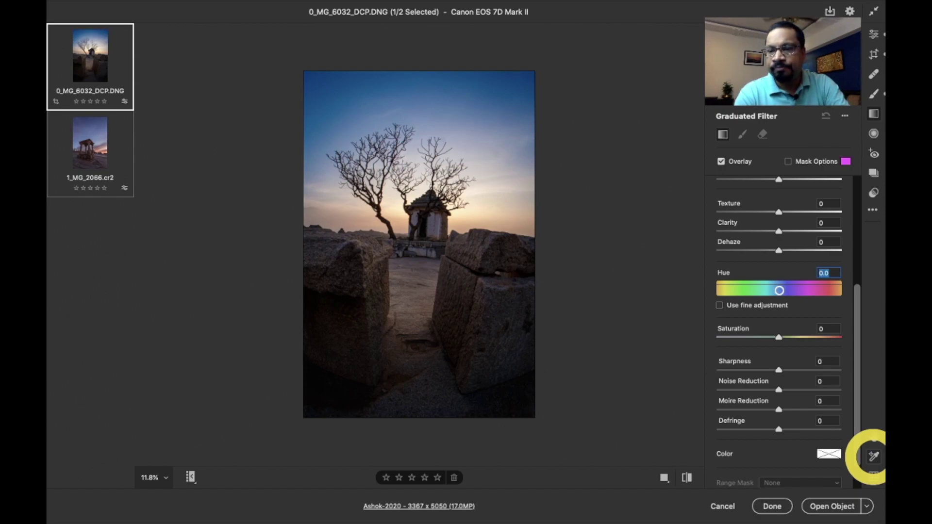
drag(859, 325, 859, 204)
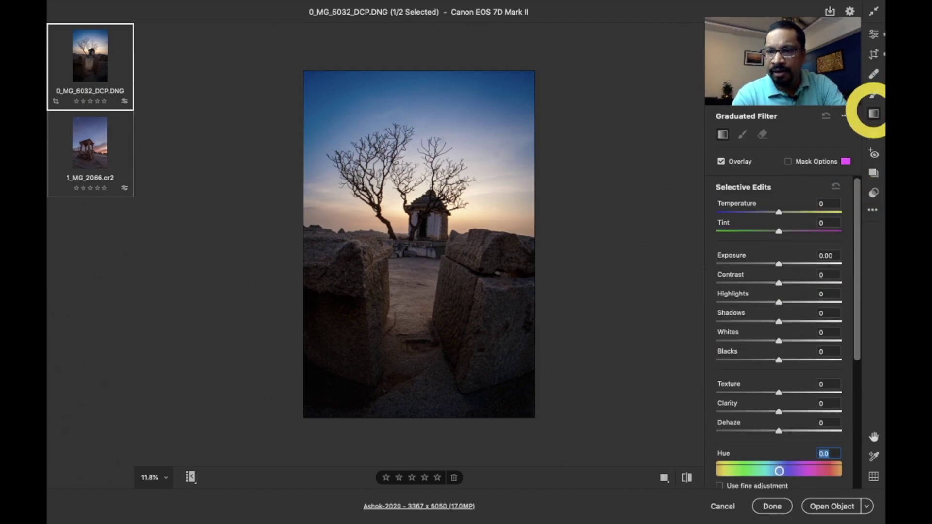
drag(855, 198, 787, 217)
drag(778, 262, 769, 282)
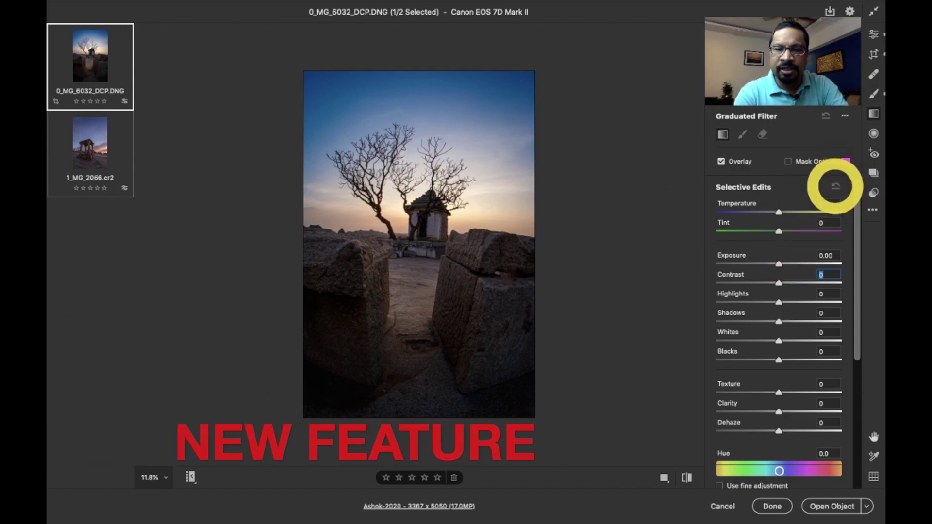
click(836, 186)
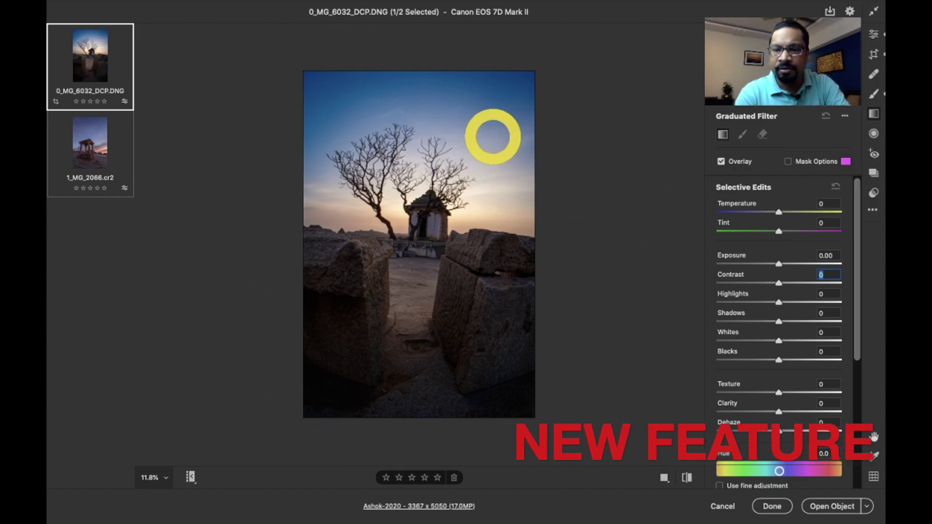